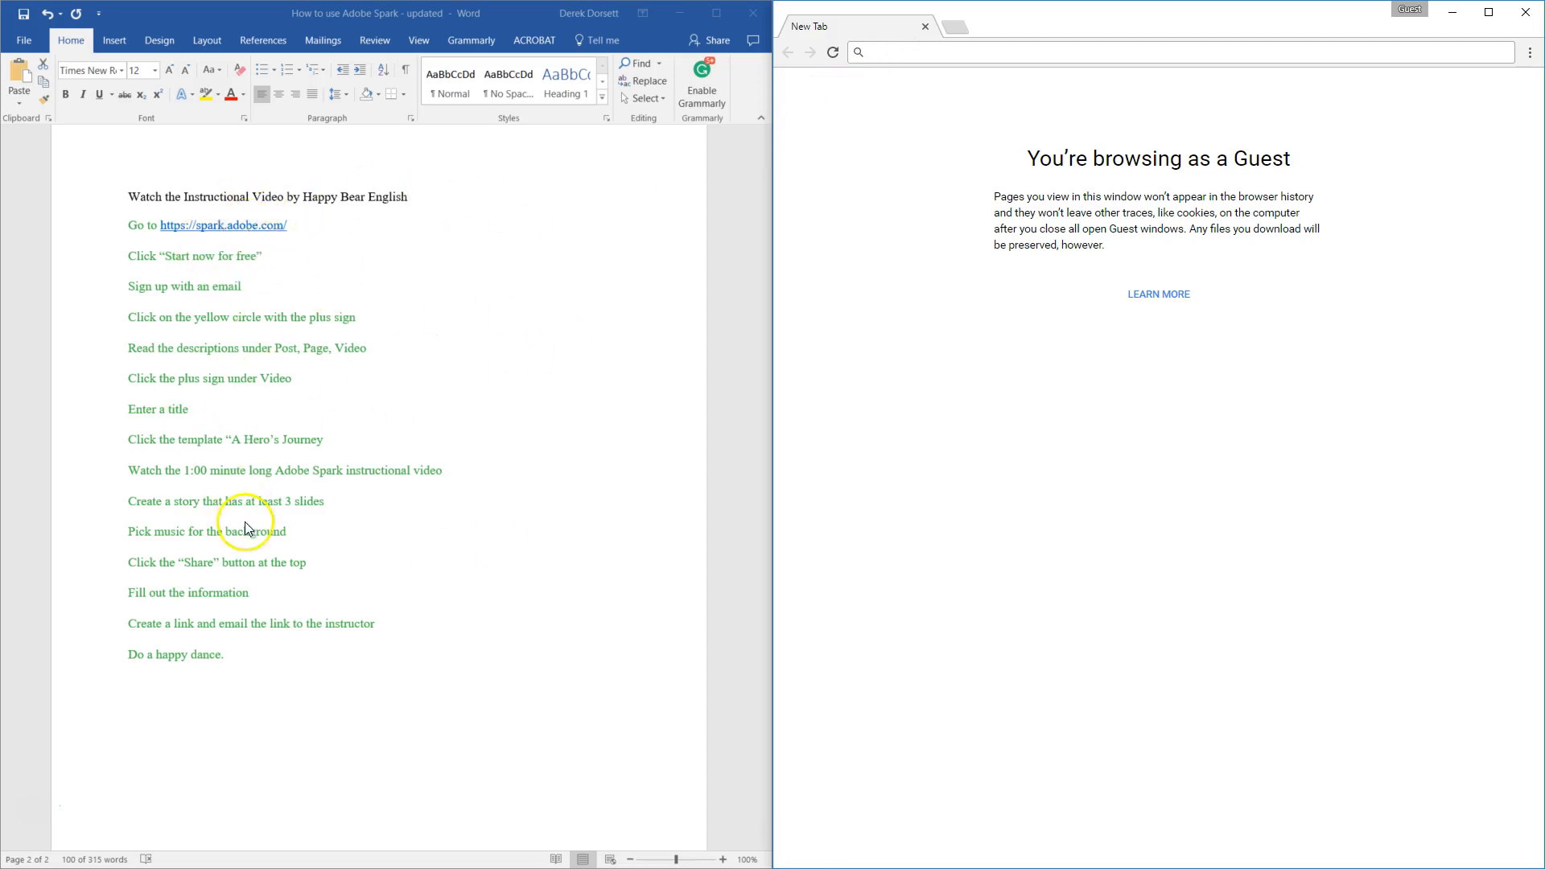
left_click(239, 233)
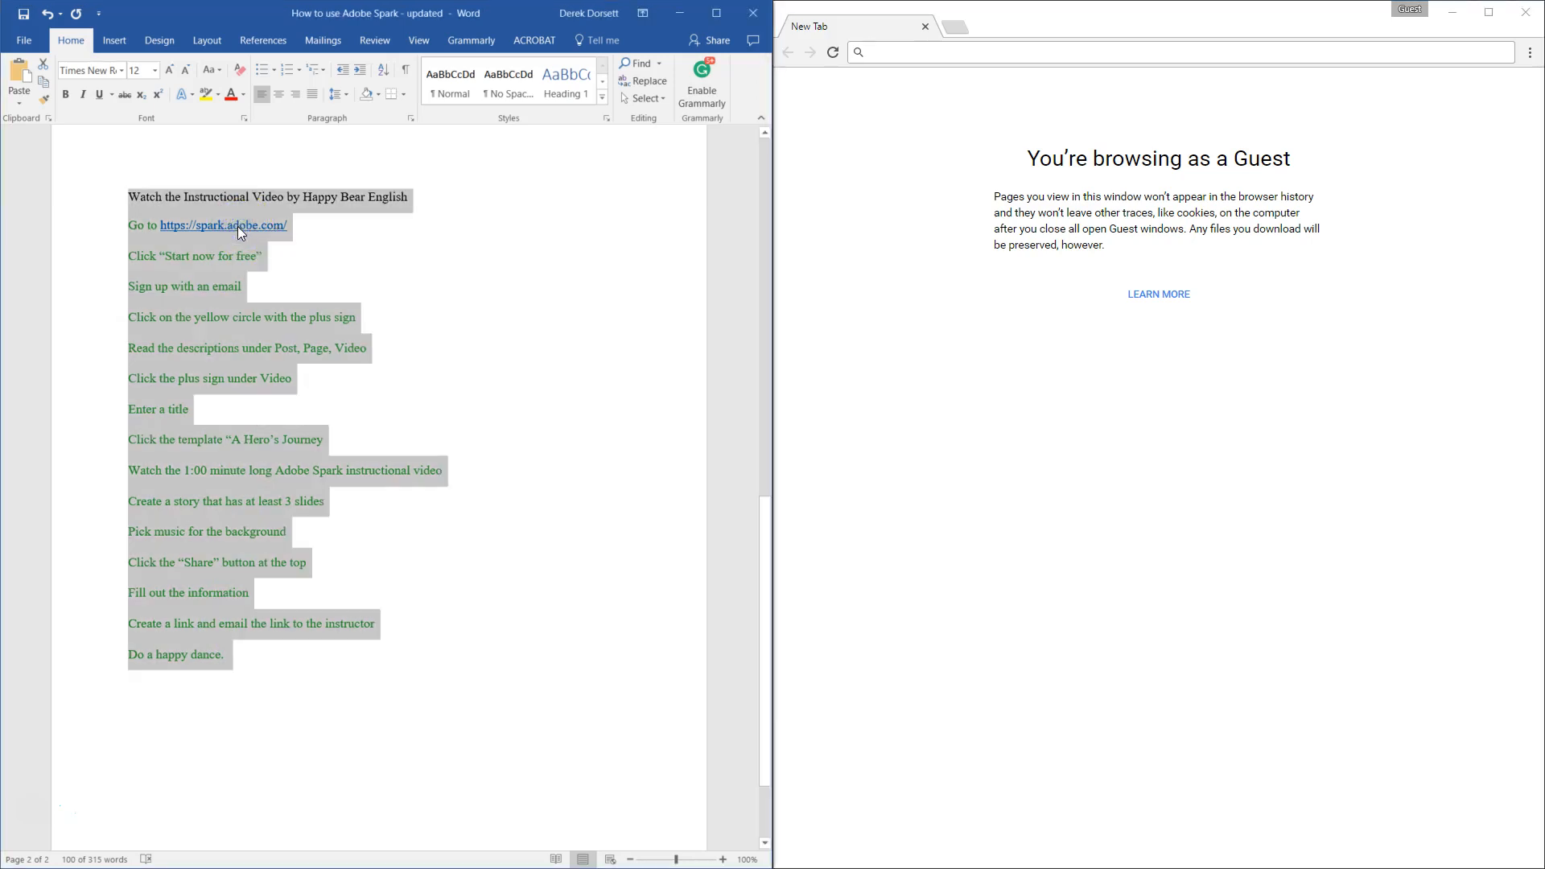
left_click(239, 225)
left_click_drag(291, 225, 160, 223)
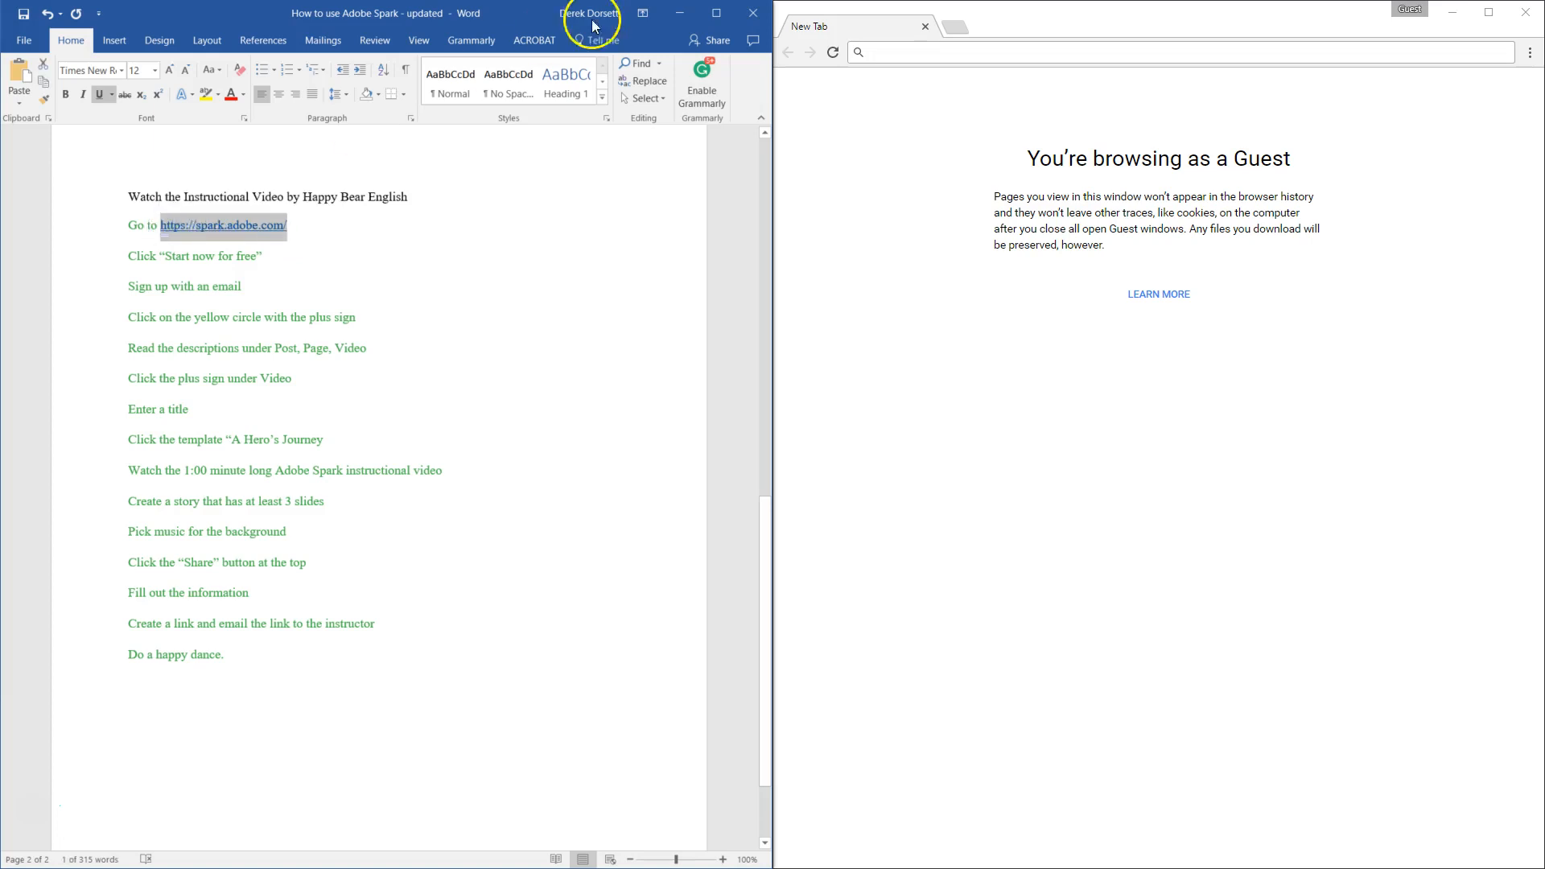
left_click(904, 55)
type("https://spark.adobe.com/")
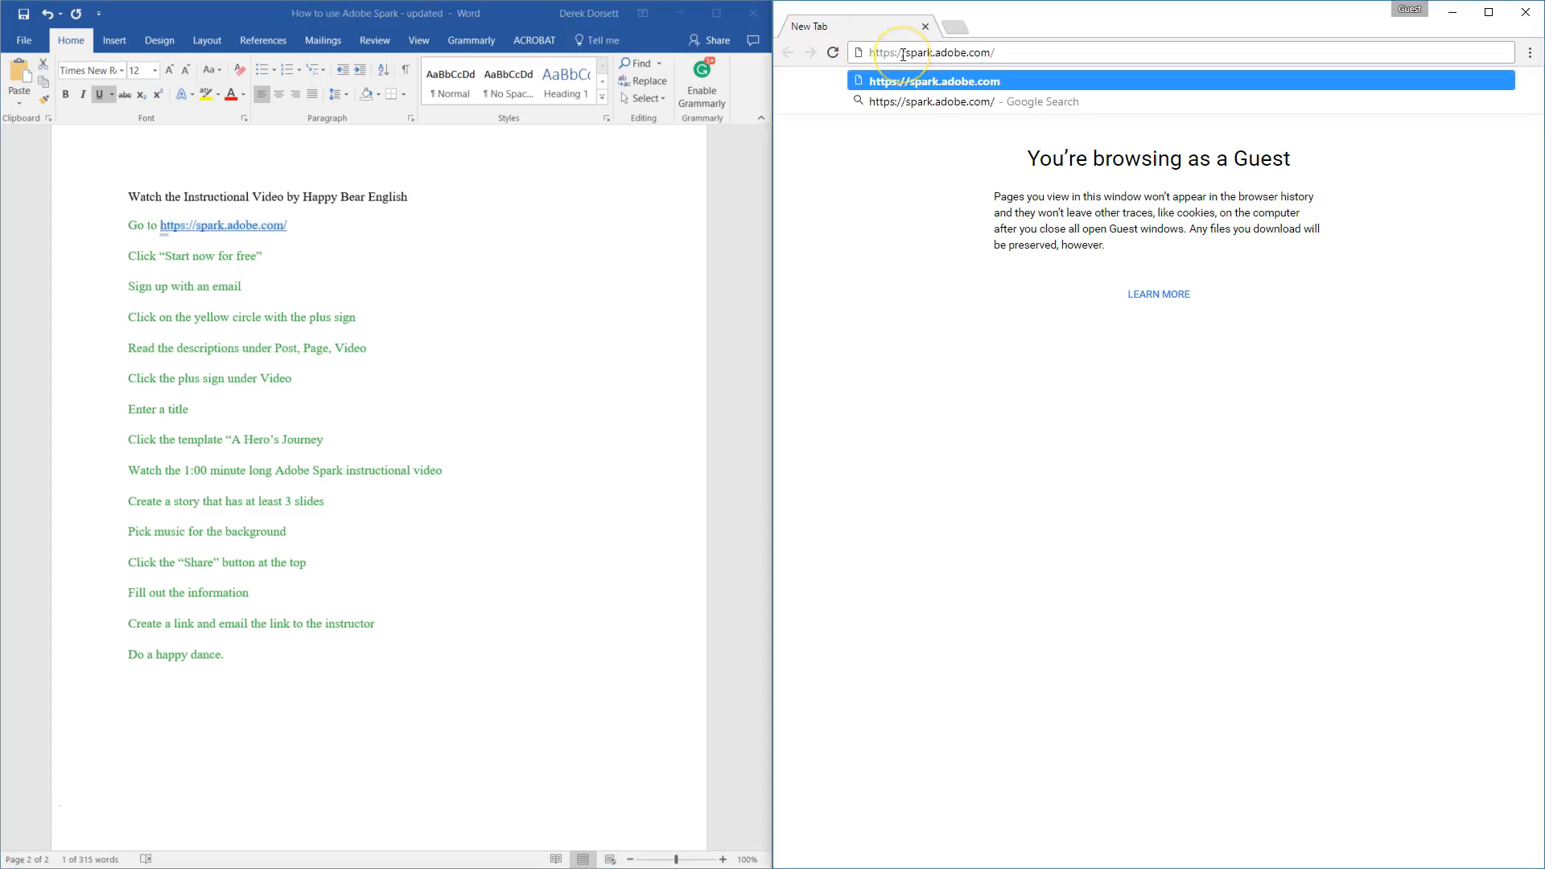
key("Return")
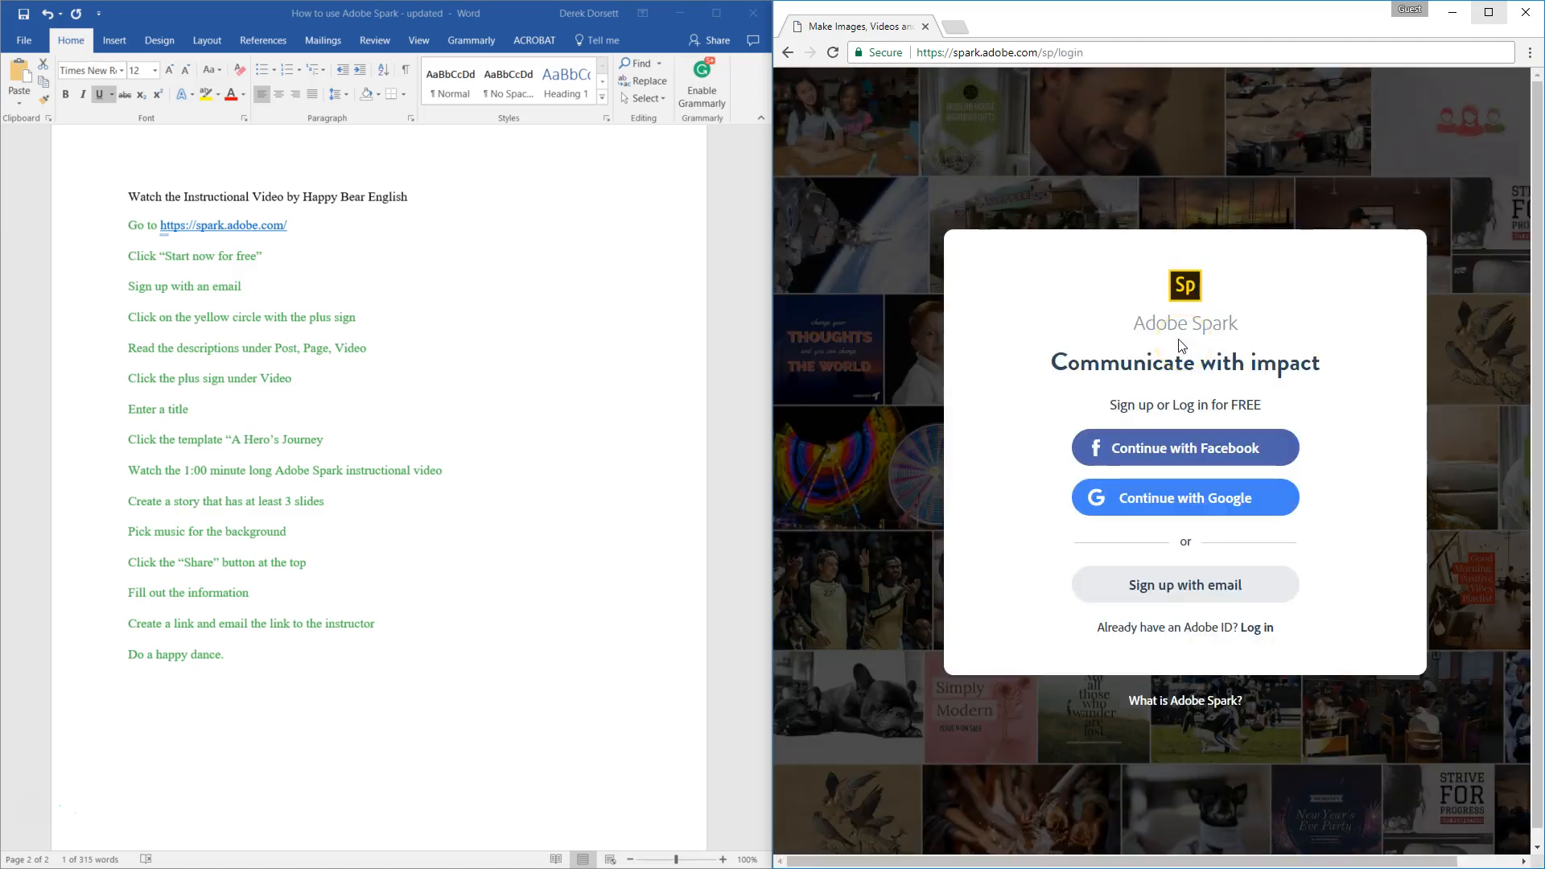
Step: Sign in to Adobe Spark with Google, entering the account e-mail and password and choosing that account
left_click(1159, 507)
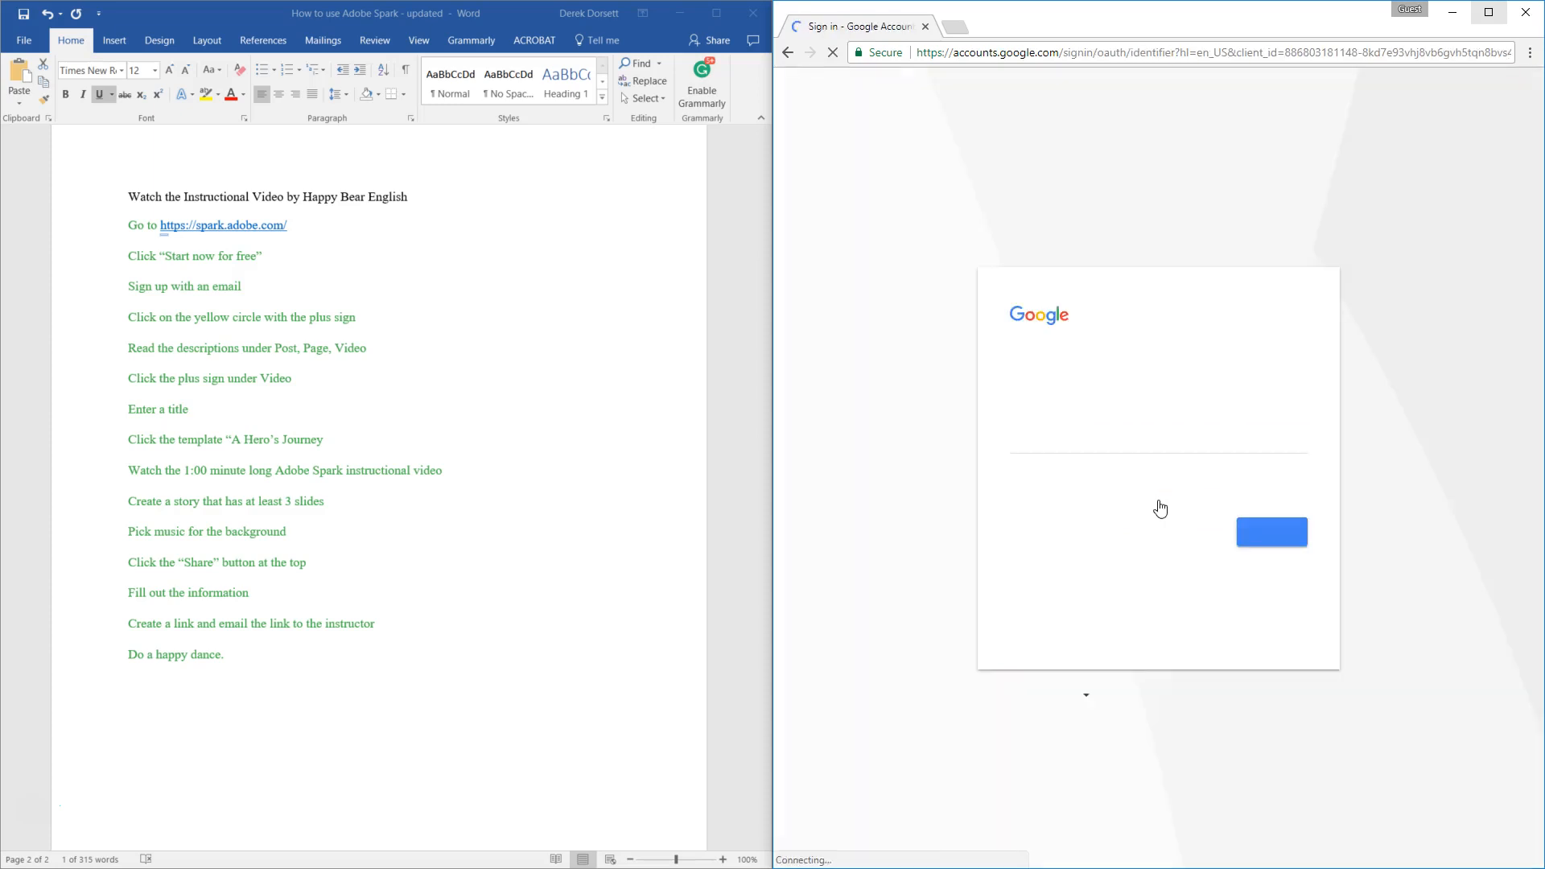
left_click(1121, 452)
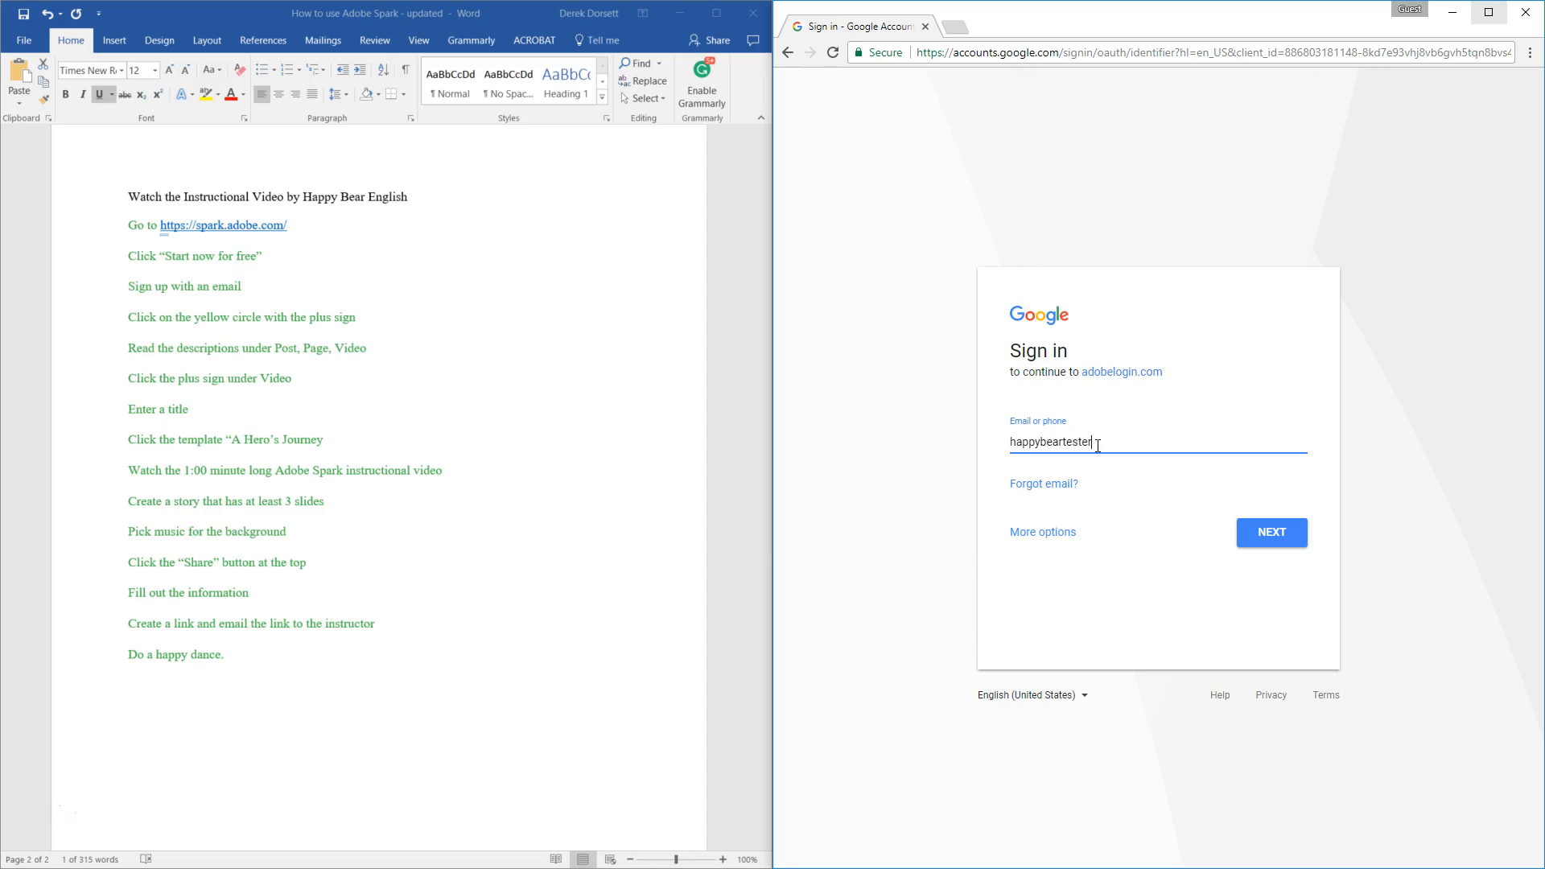
left_click(1276, 532)
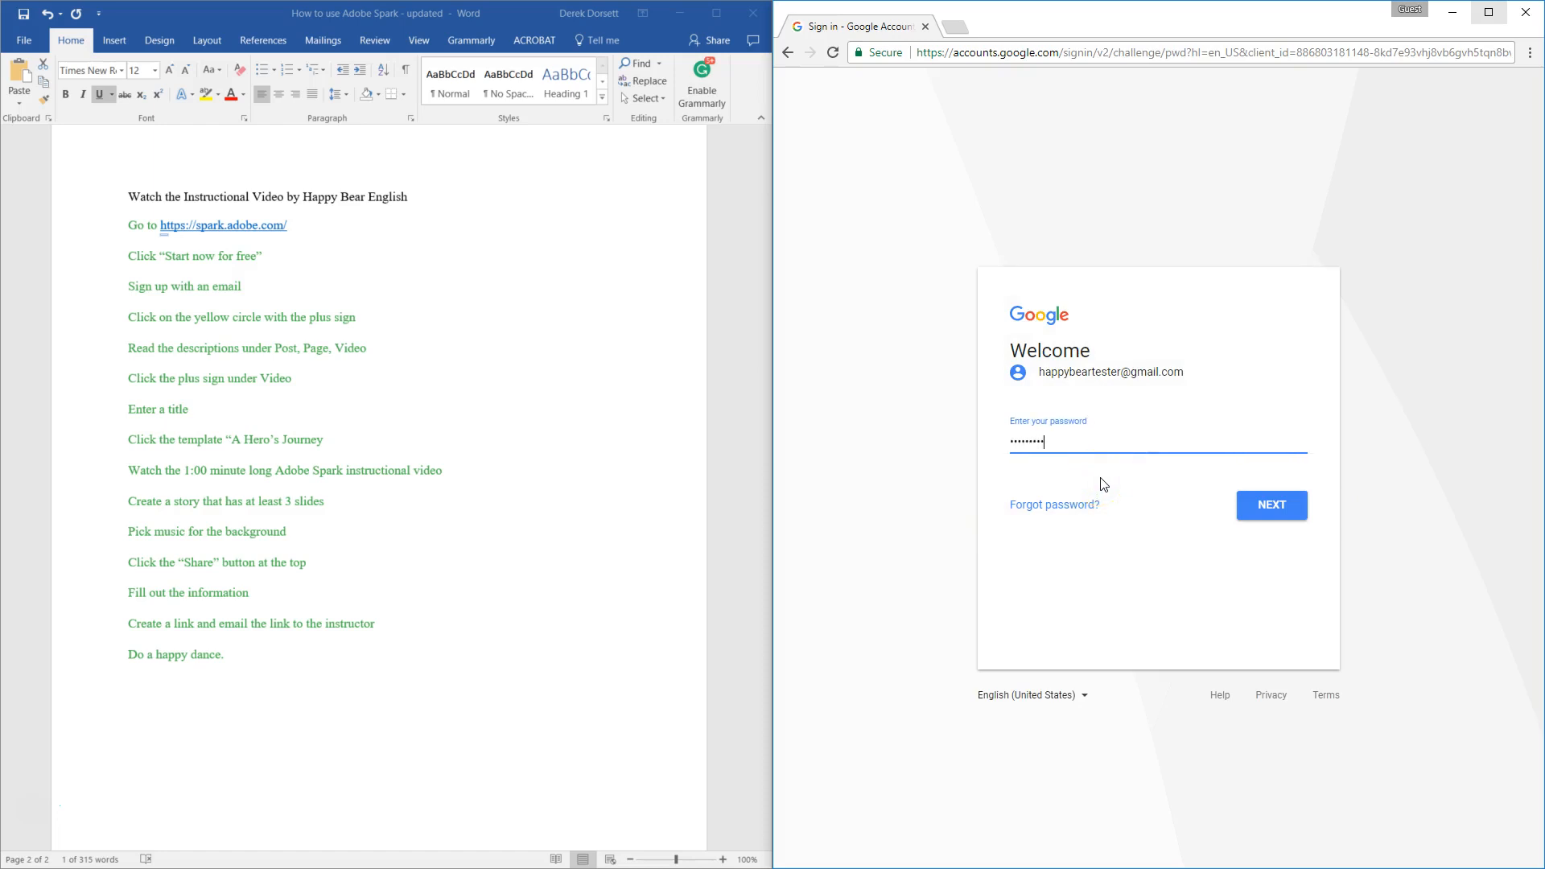
left_click(1278, 504)
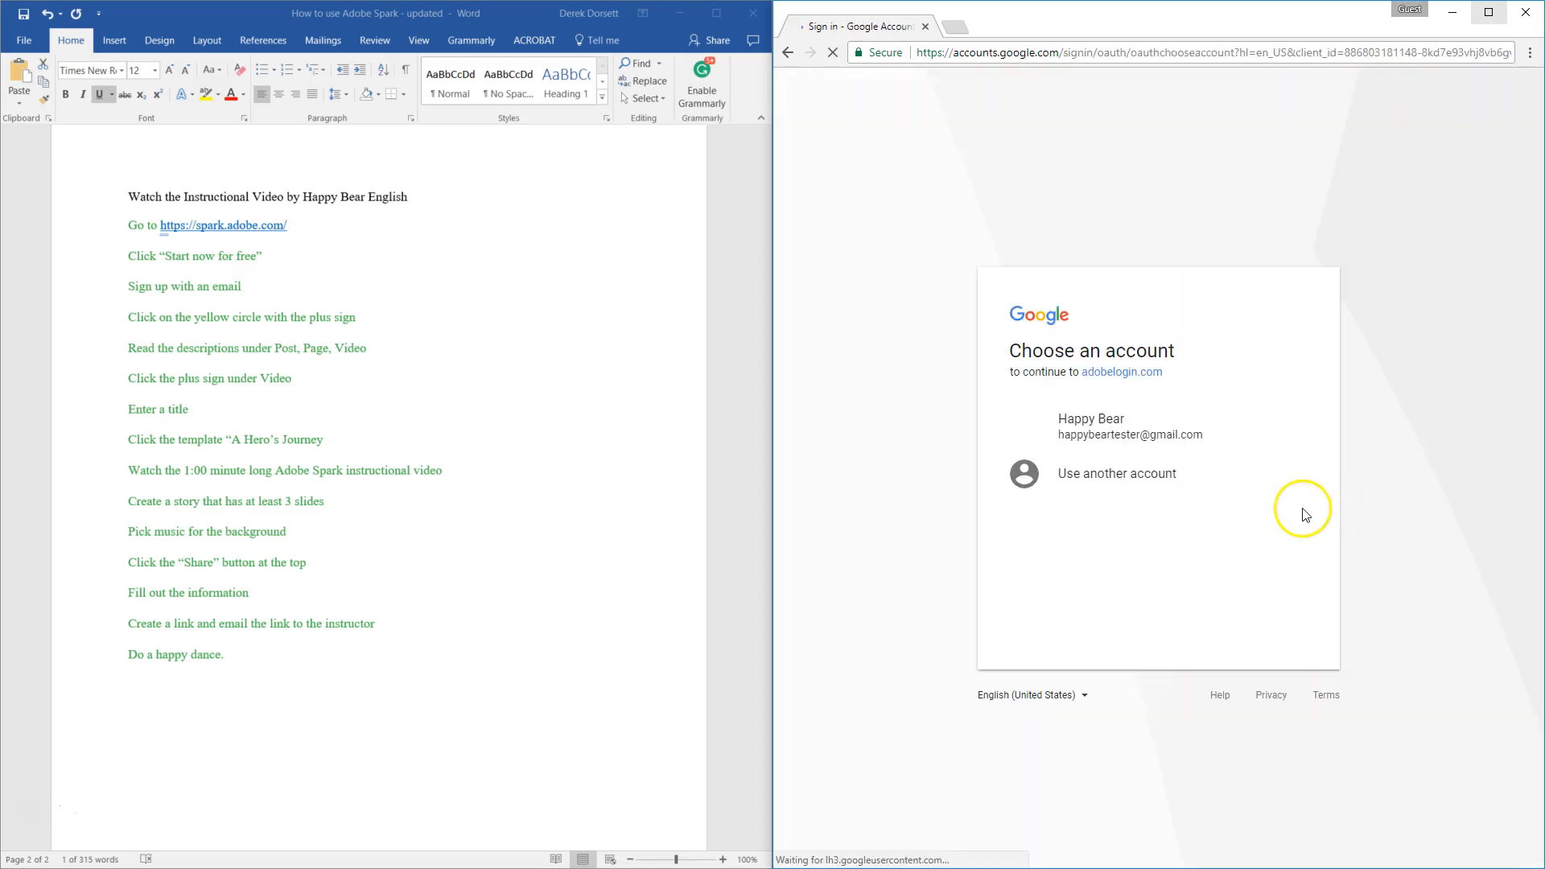
left_click(1092, 434)
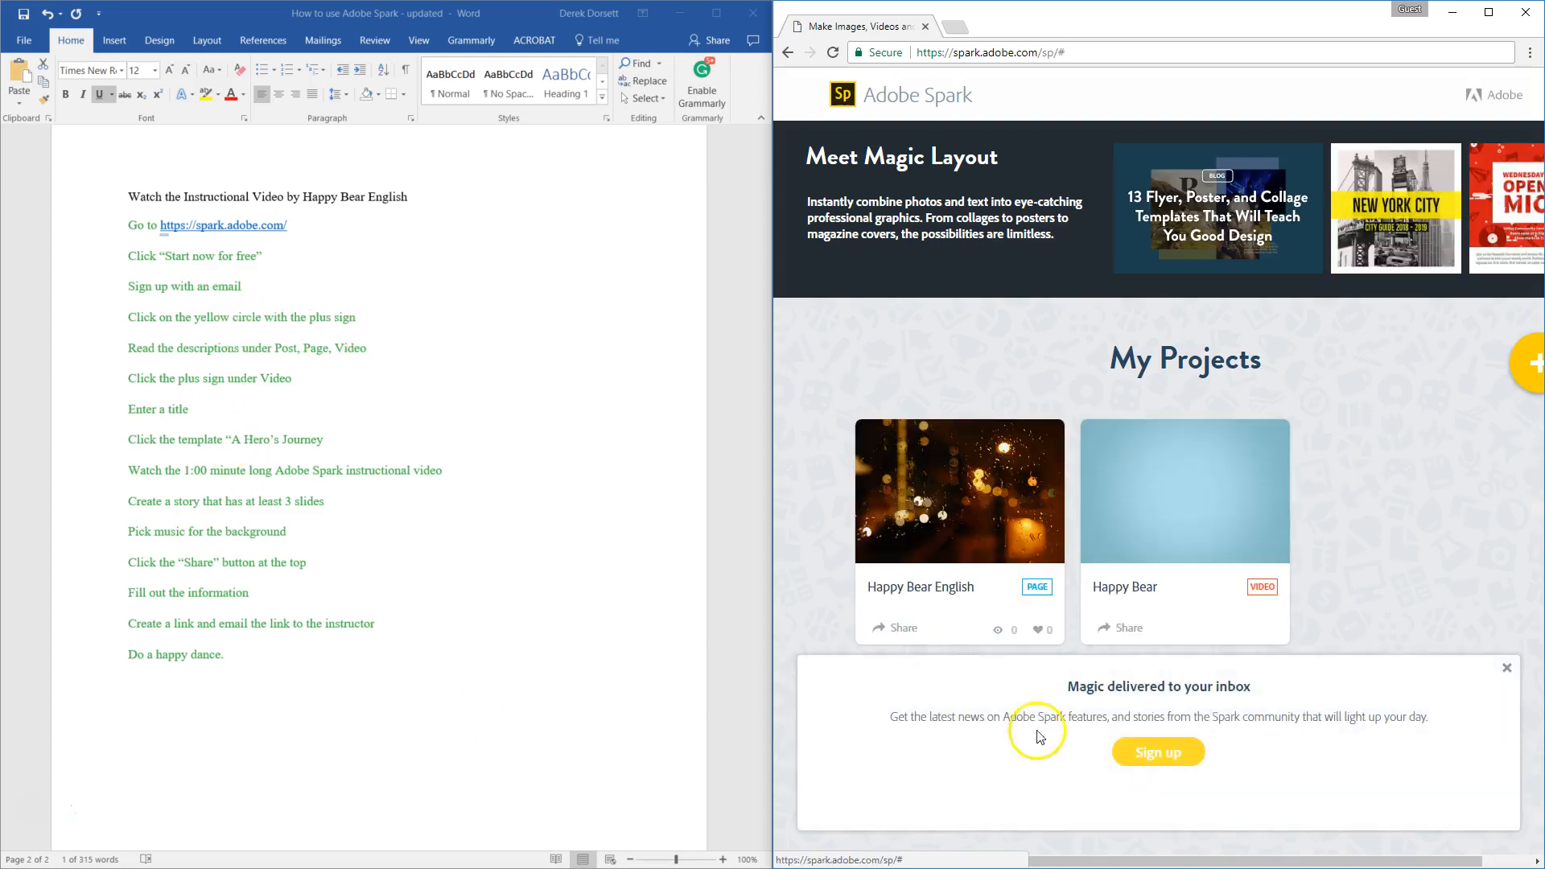
Step: Start a new Video project from the My Projects page
left_click_drag(1141, 862, 1198, 866)
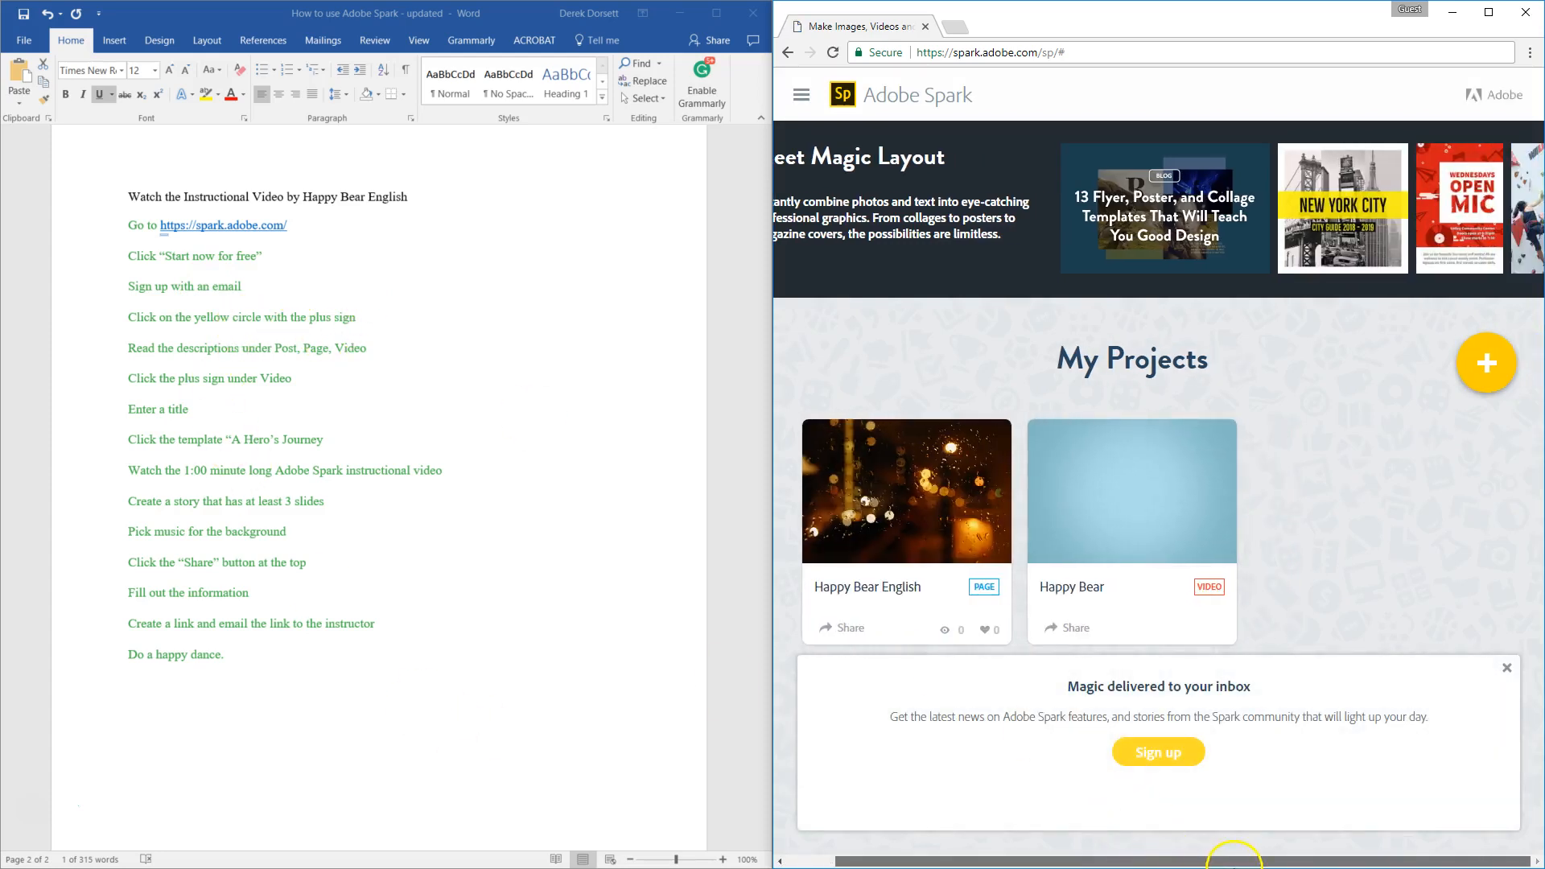
left_click(1491, 376)
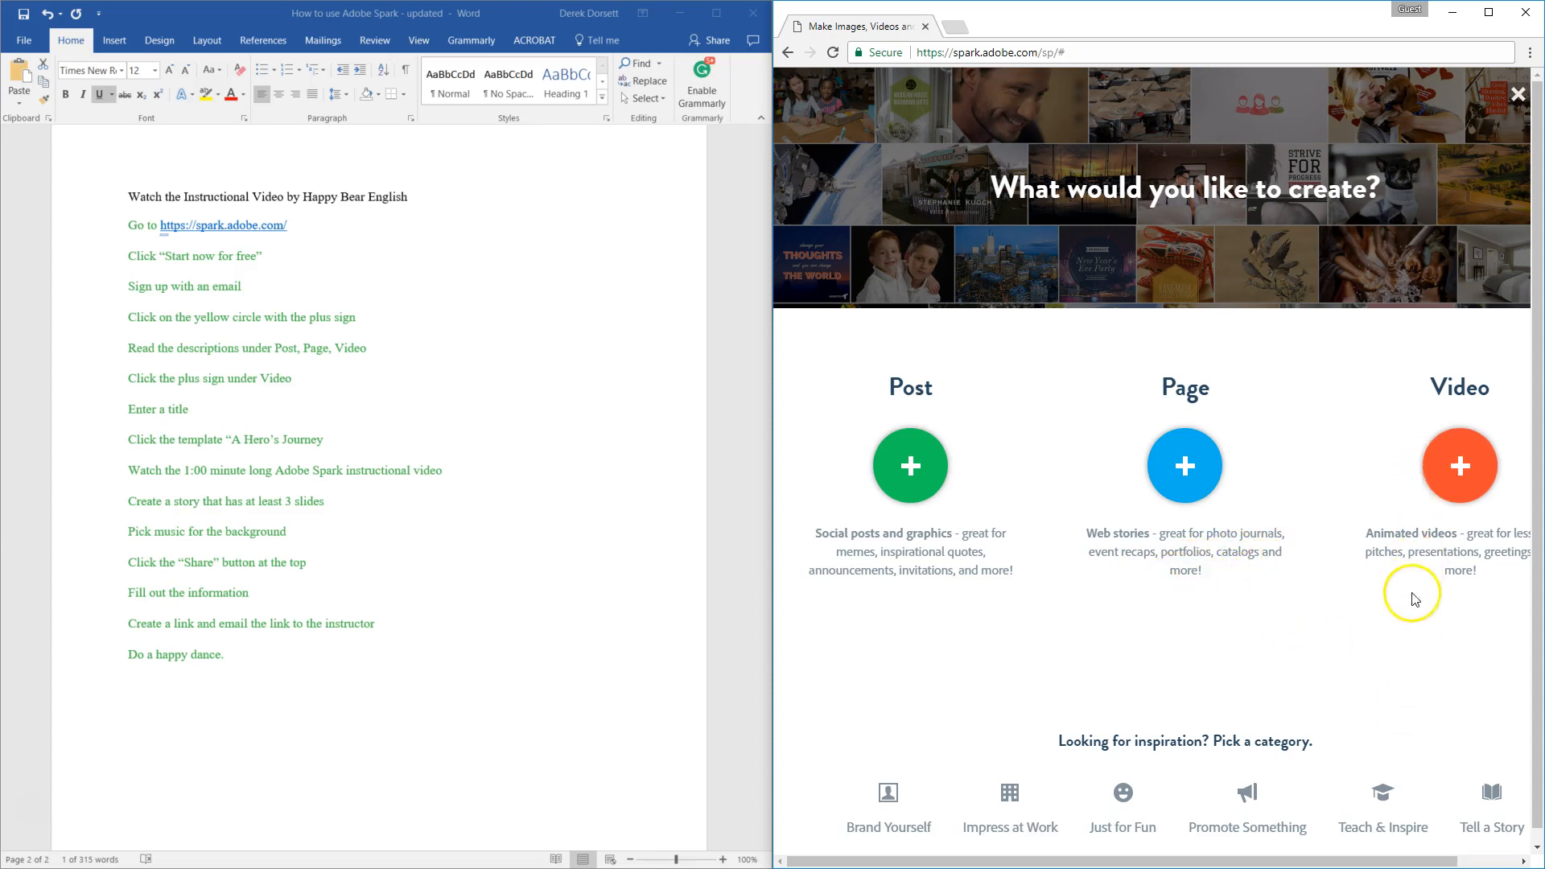
left_click_drag(1293, 863, 1341, 862)
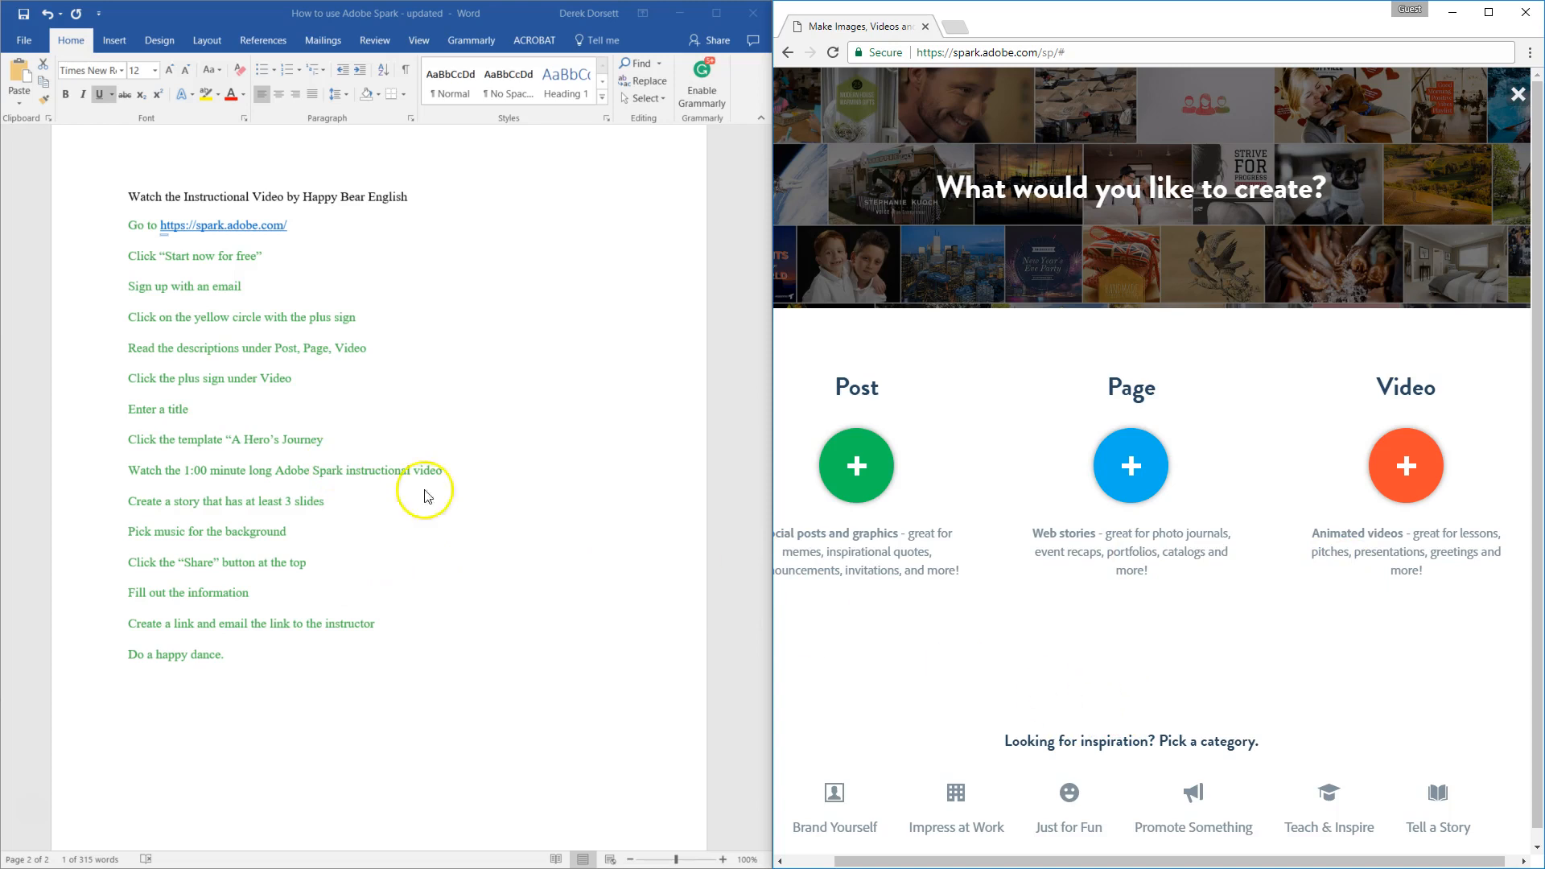
left_click(1401, 475)
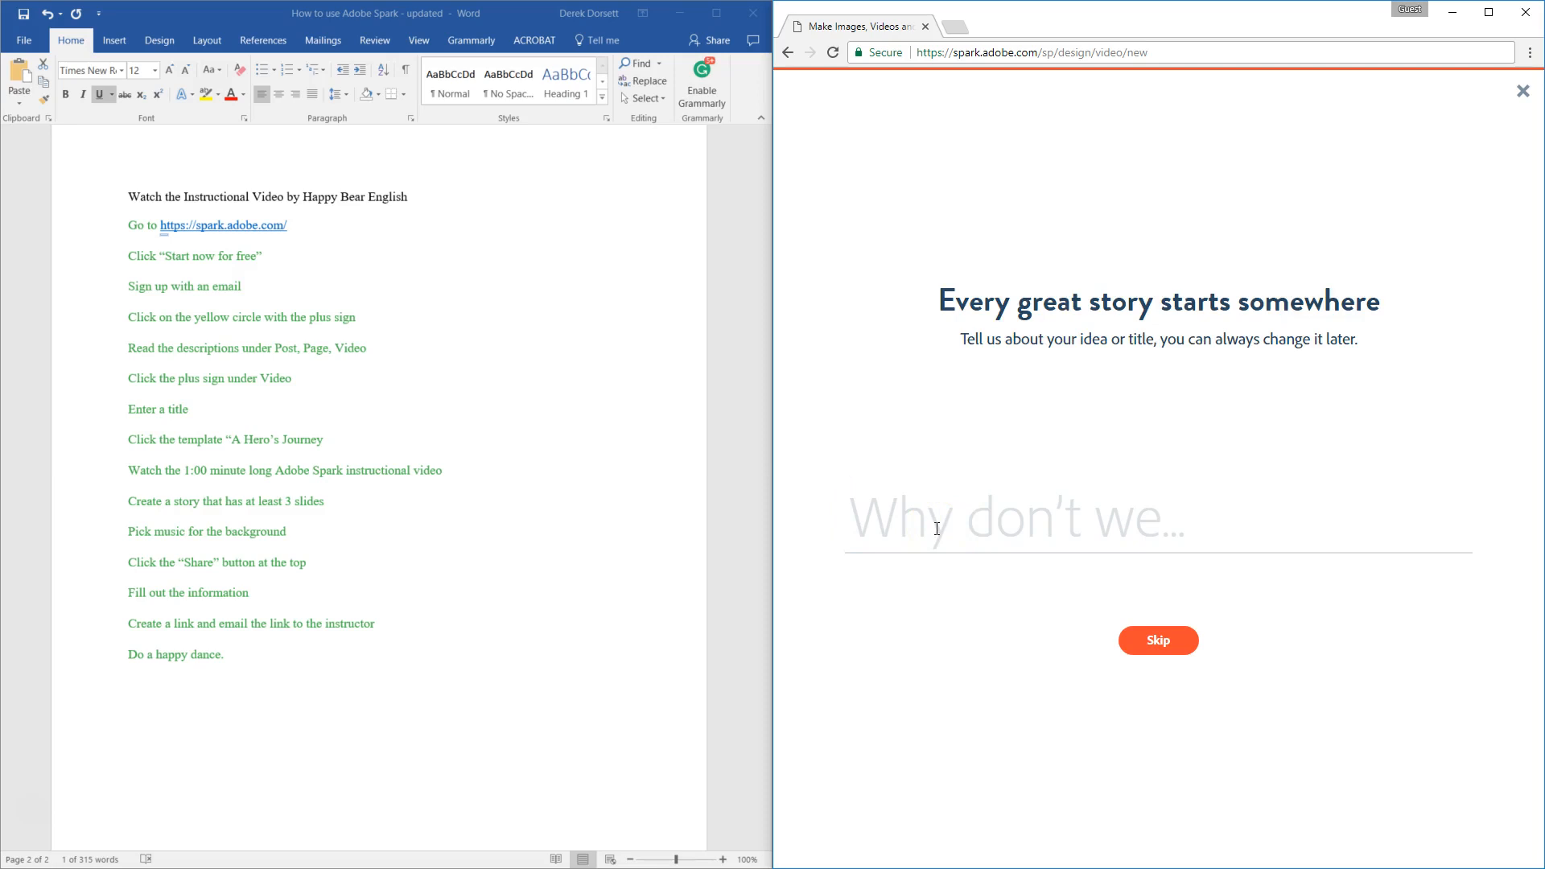
Step: Enter the creator's first name as the video title and pick the "A Hero's Journey" story template
type("Derek")
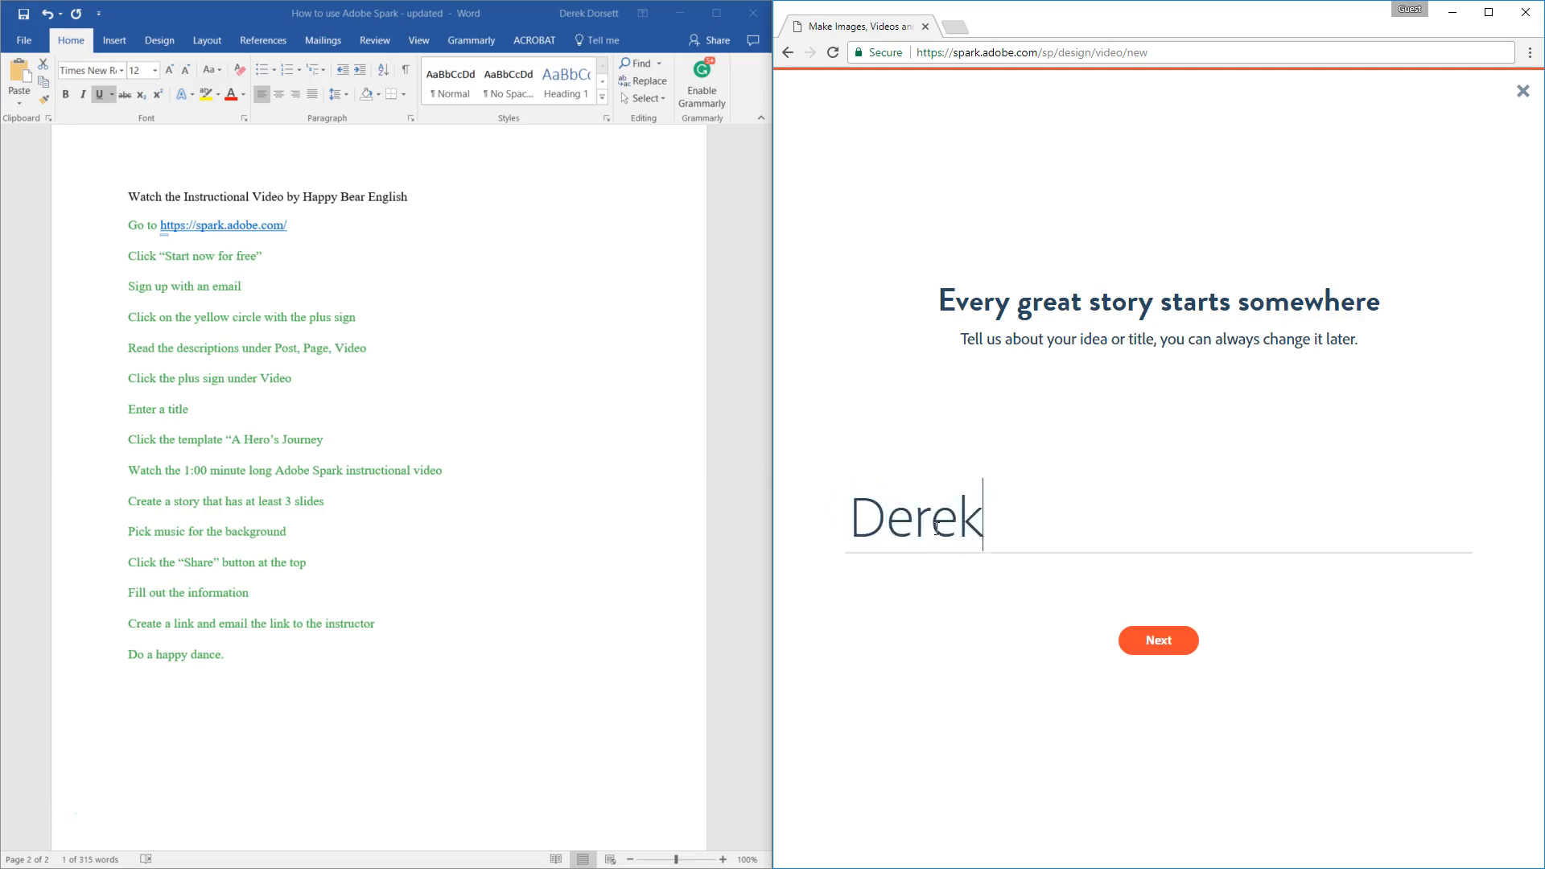
left_click(1157, 642)
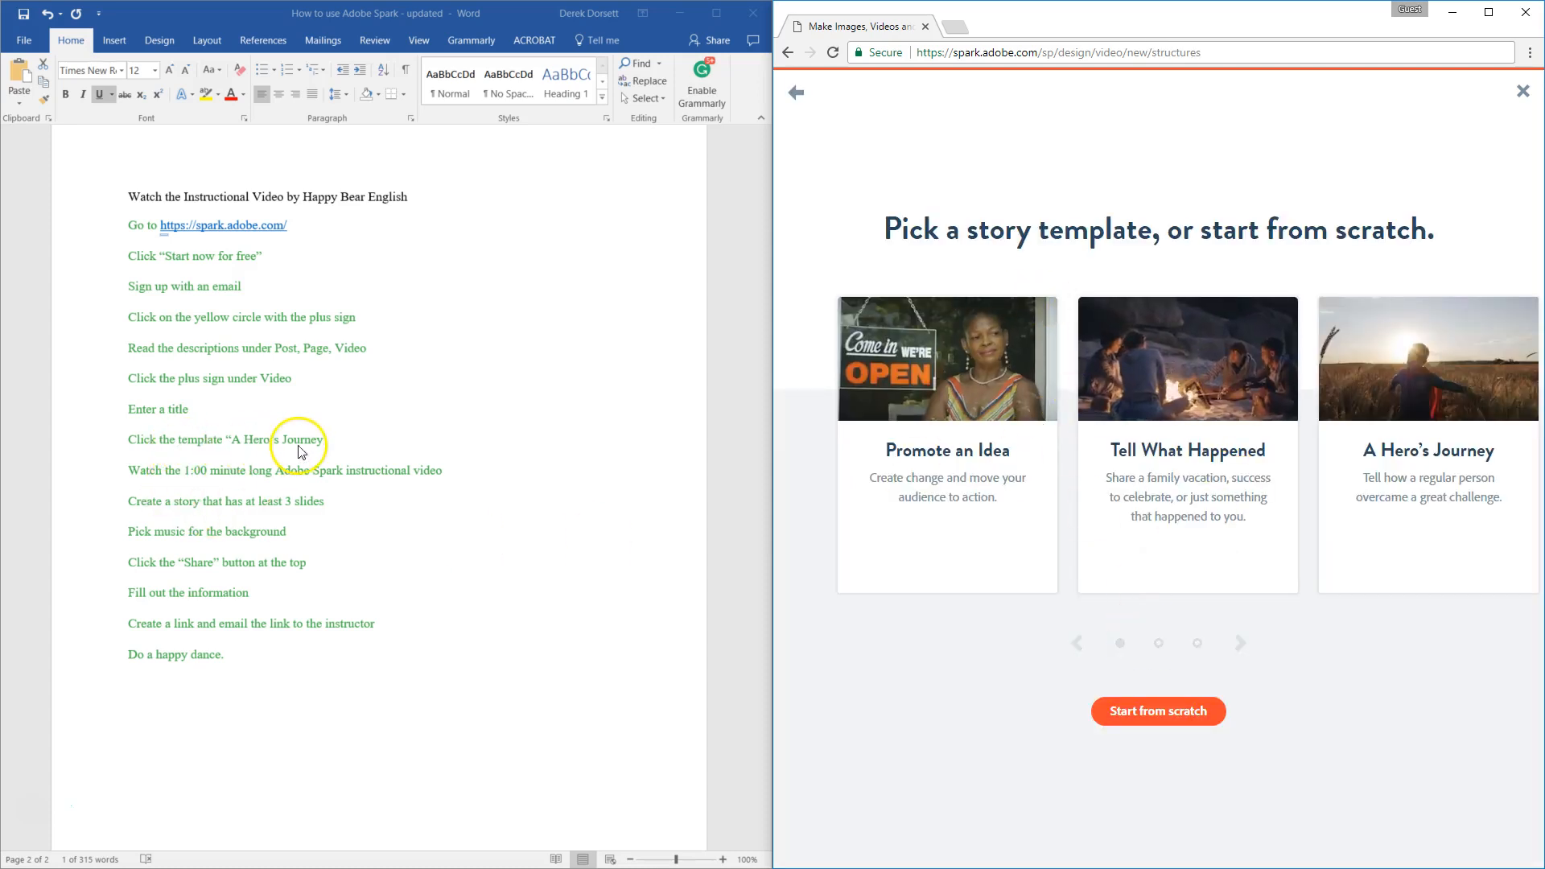
mouse_move(1338, 390)
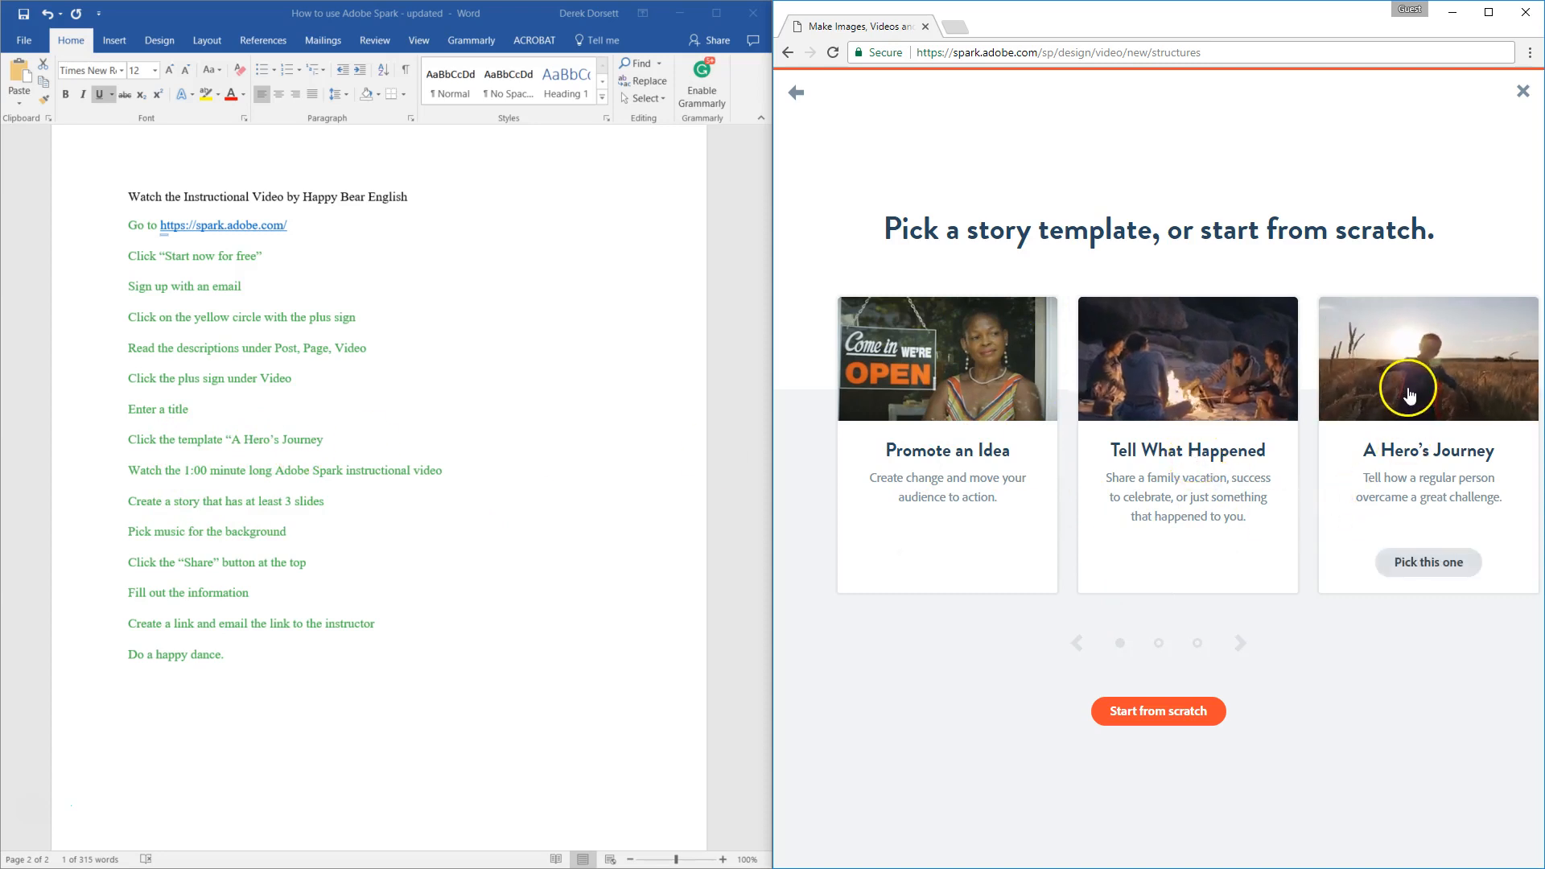
left_click(1405, 390)
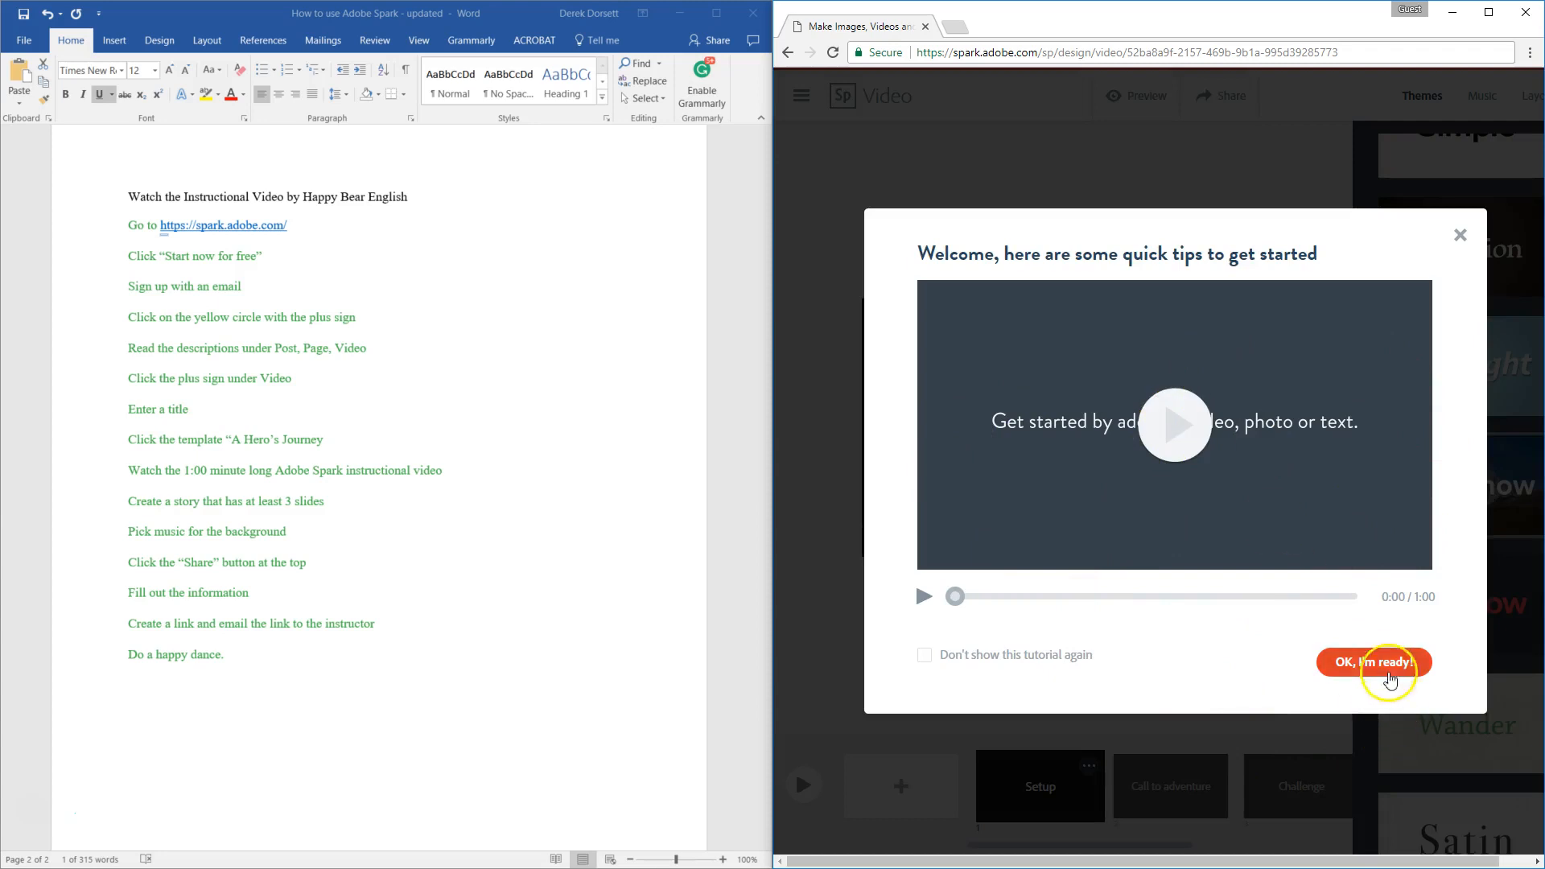
Step: Dismiss the quick tips tutorial and look along the template's storyboard slides
left_click(1378, 662)
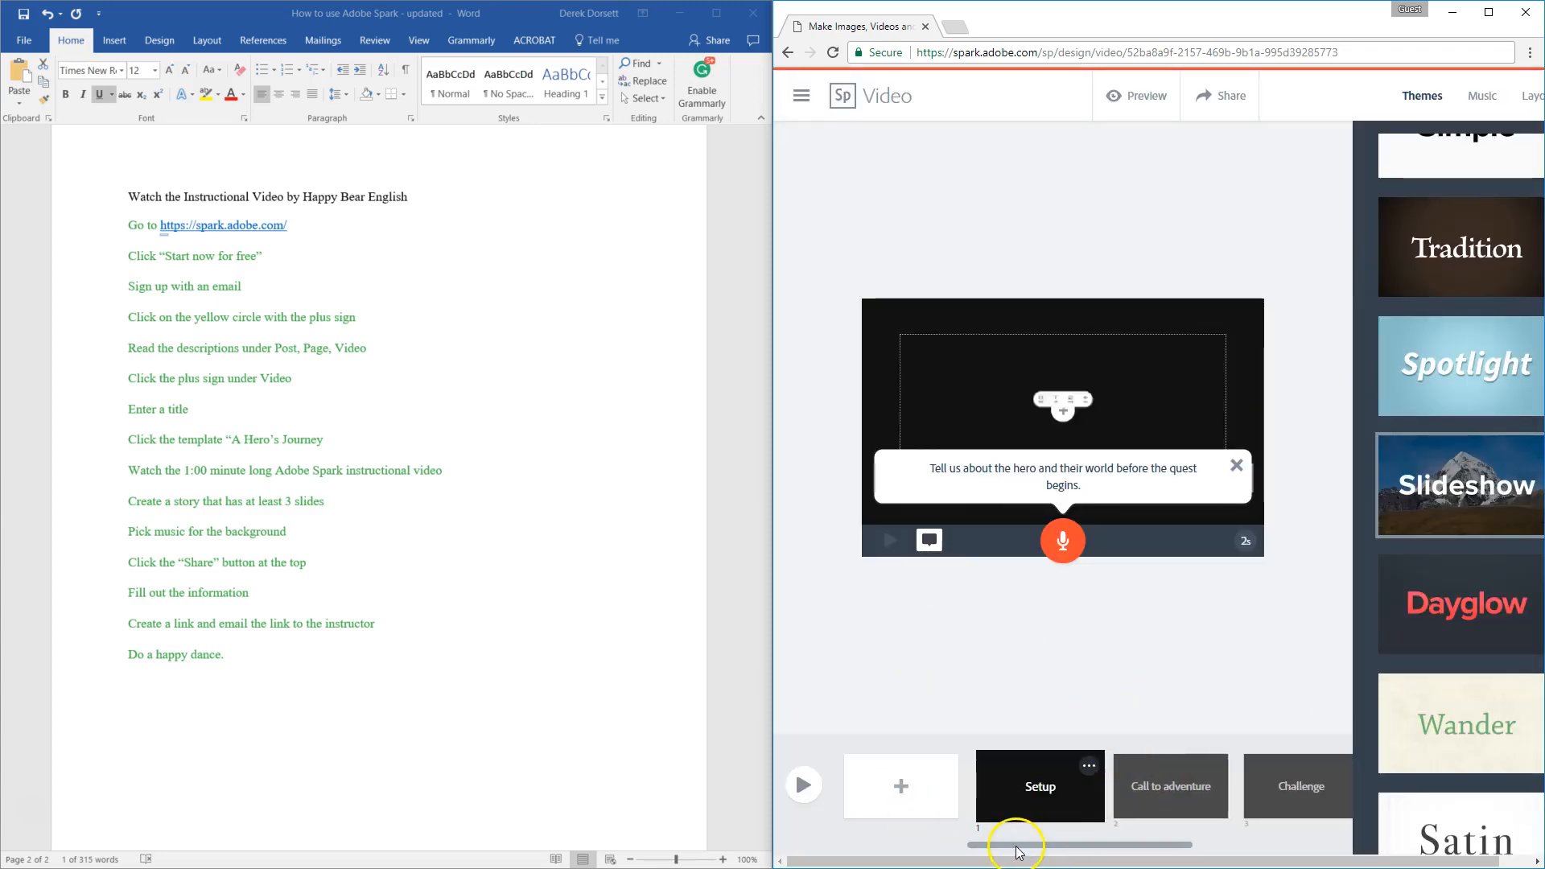
left_click_drag(1017, 846, 958, 845)
left_click_drag(1076, 845, 1043, 841)
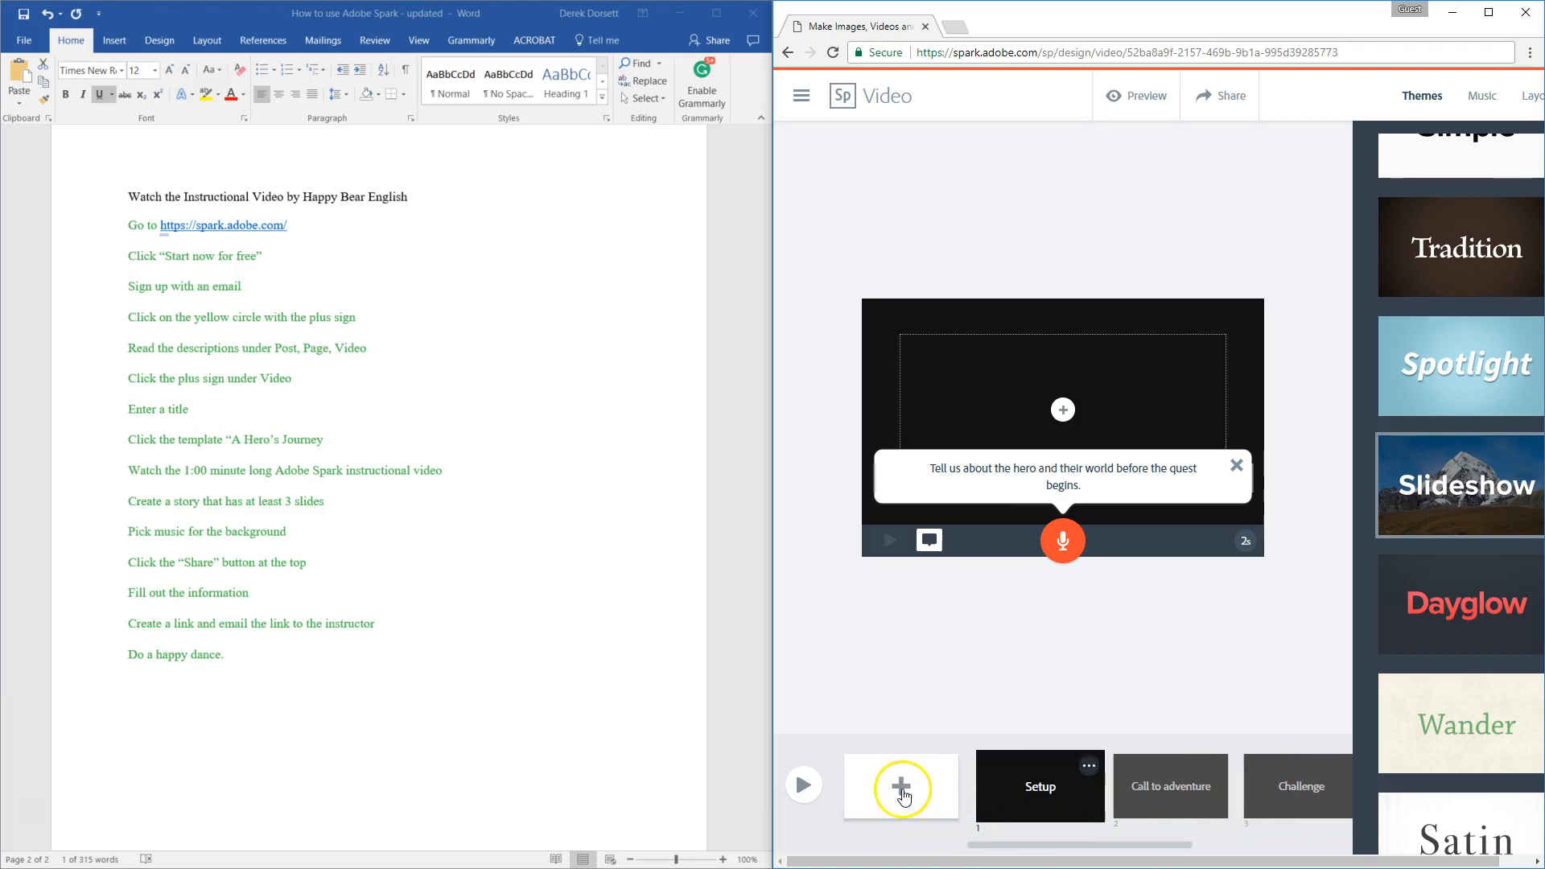
Step: Add a new slide after the Setup slide and fill it with the text "Hello, how are you?"
left_click(905, 791)
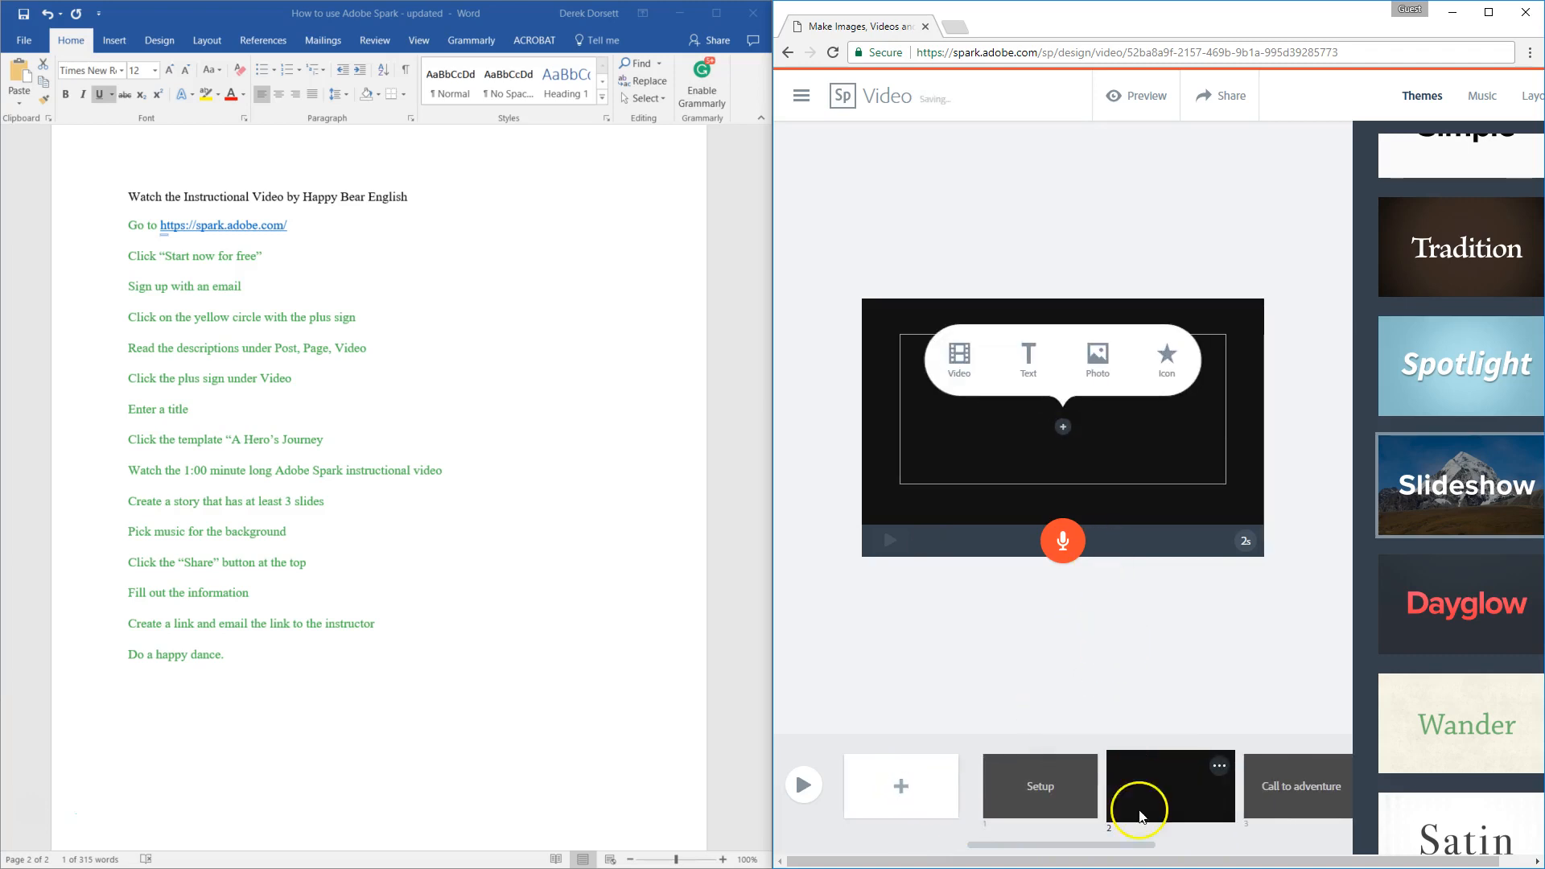
left_click(965, 369)
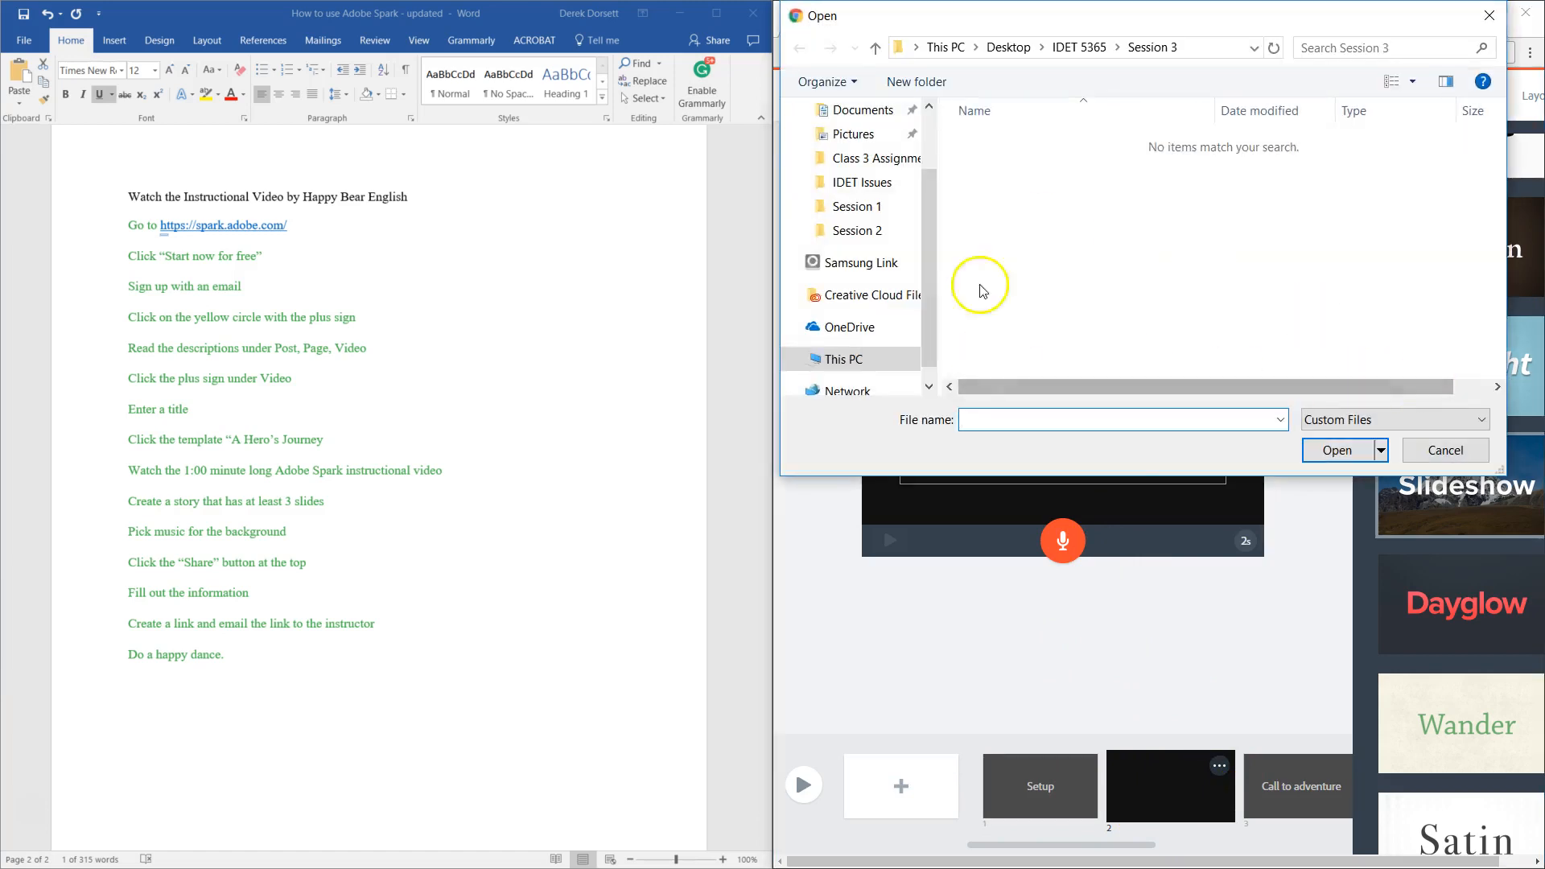
left_click(1445, 450)
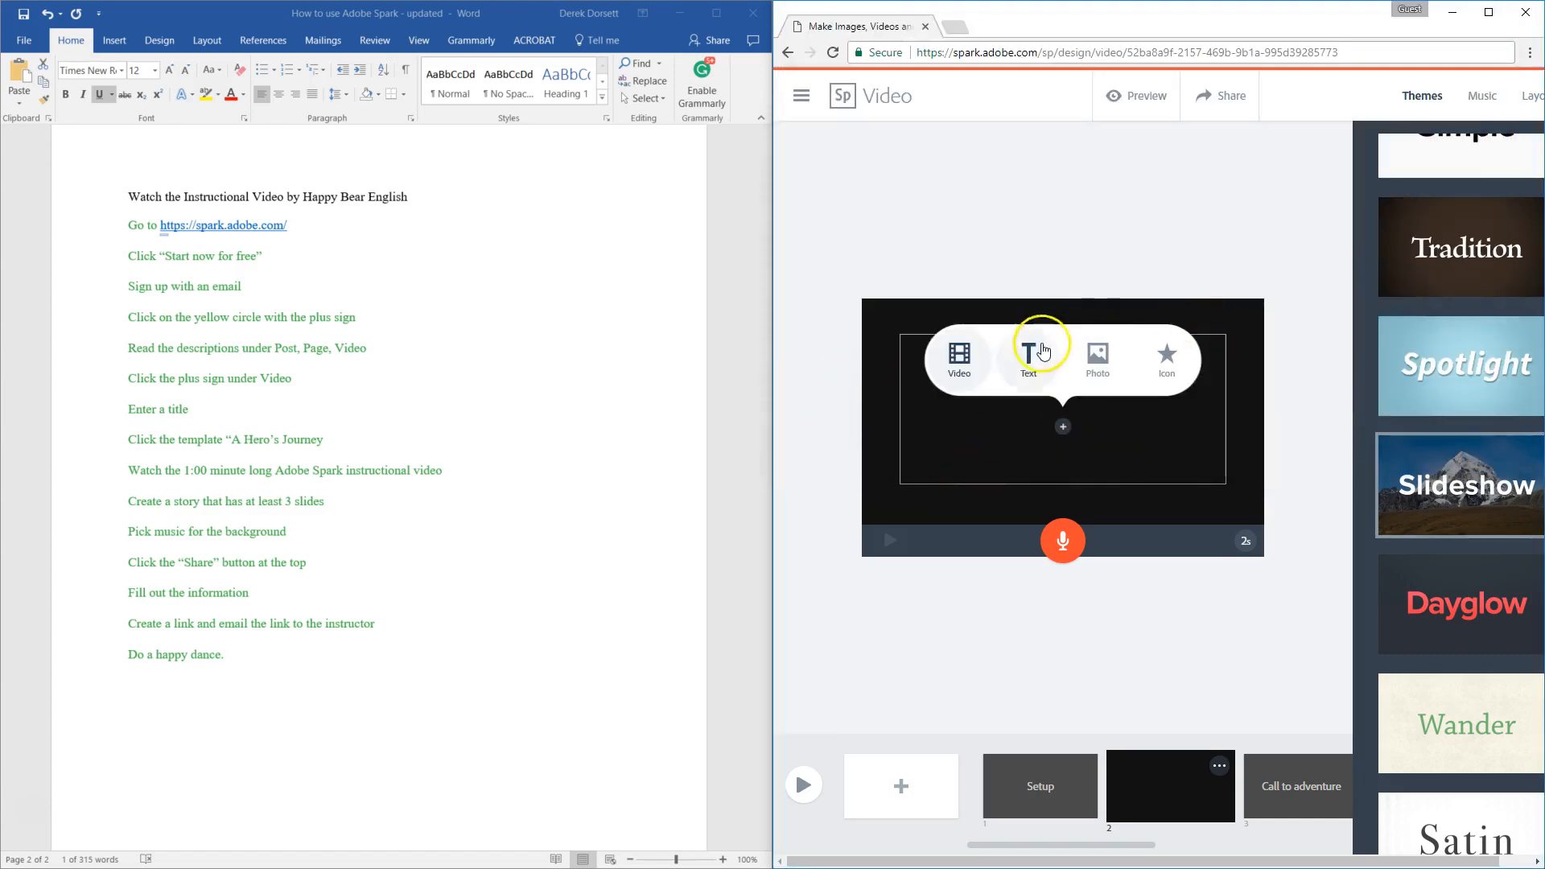
left_click(1026, 363)
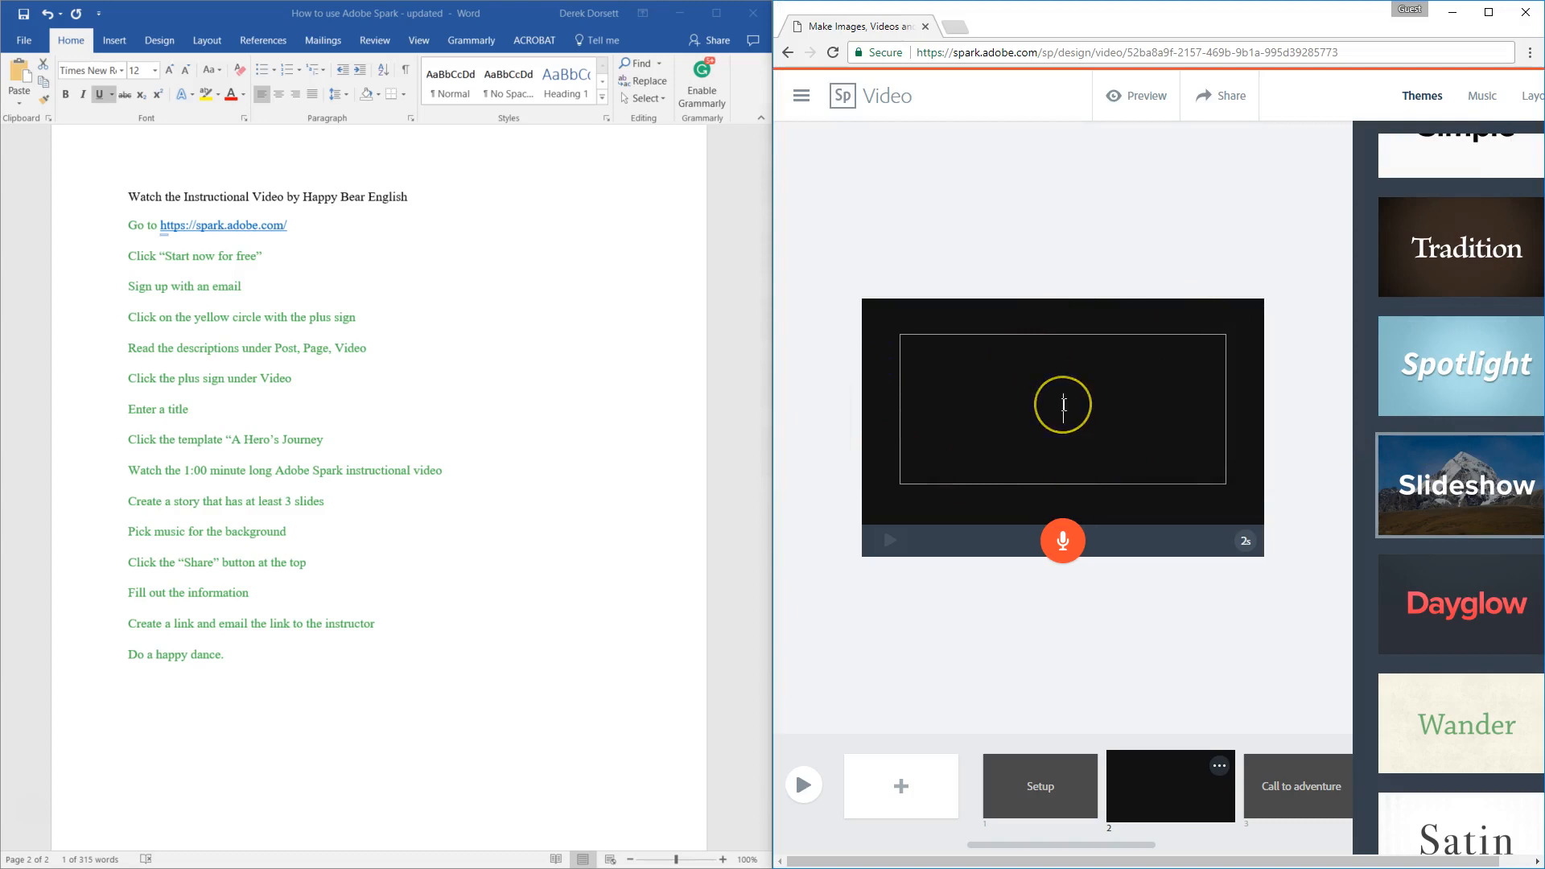
type("Hello")
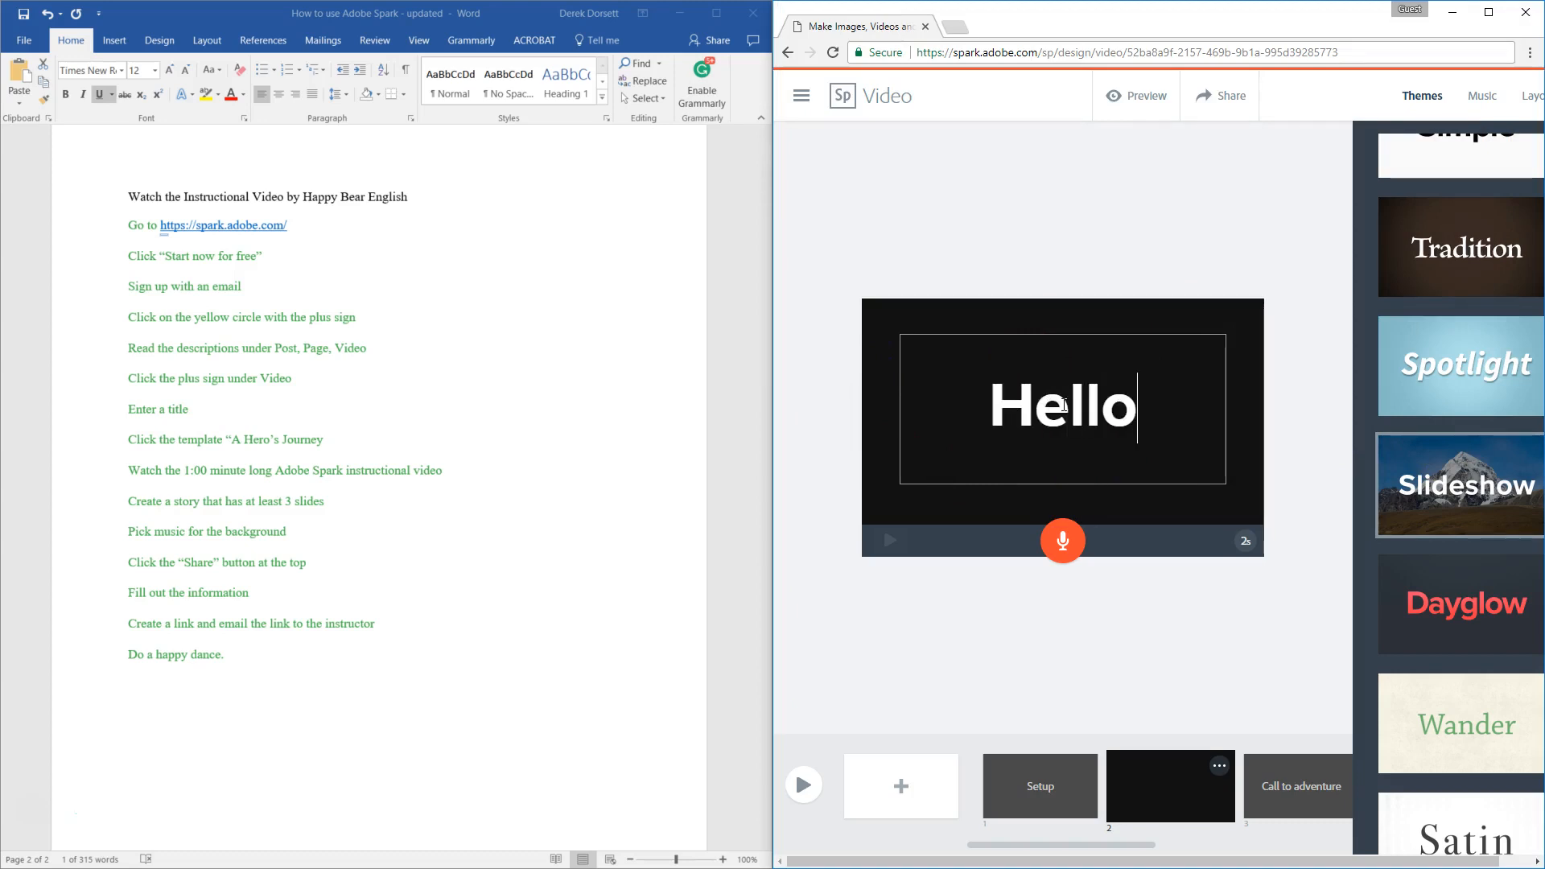
type(", how are you?")
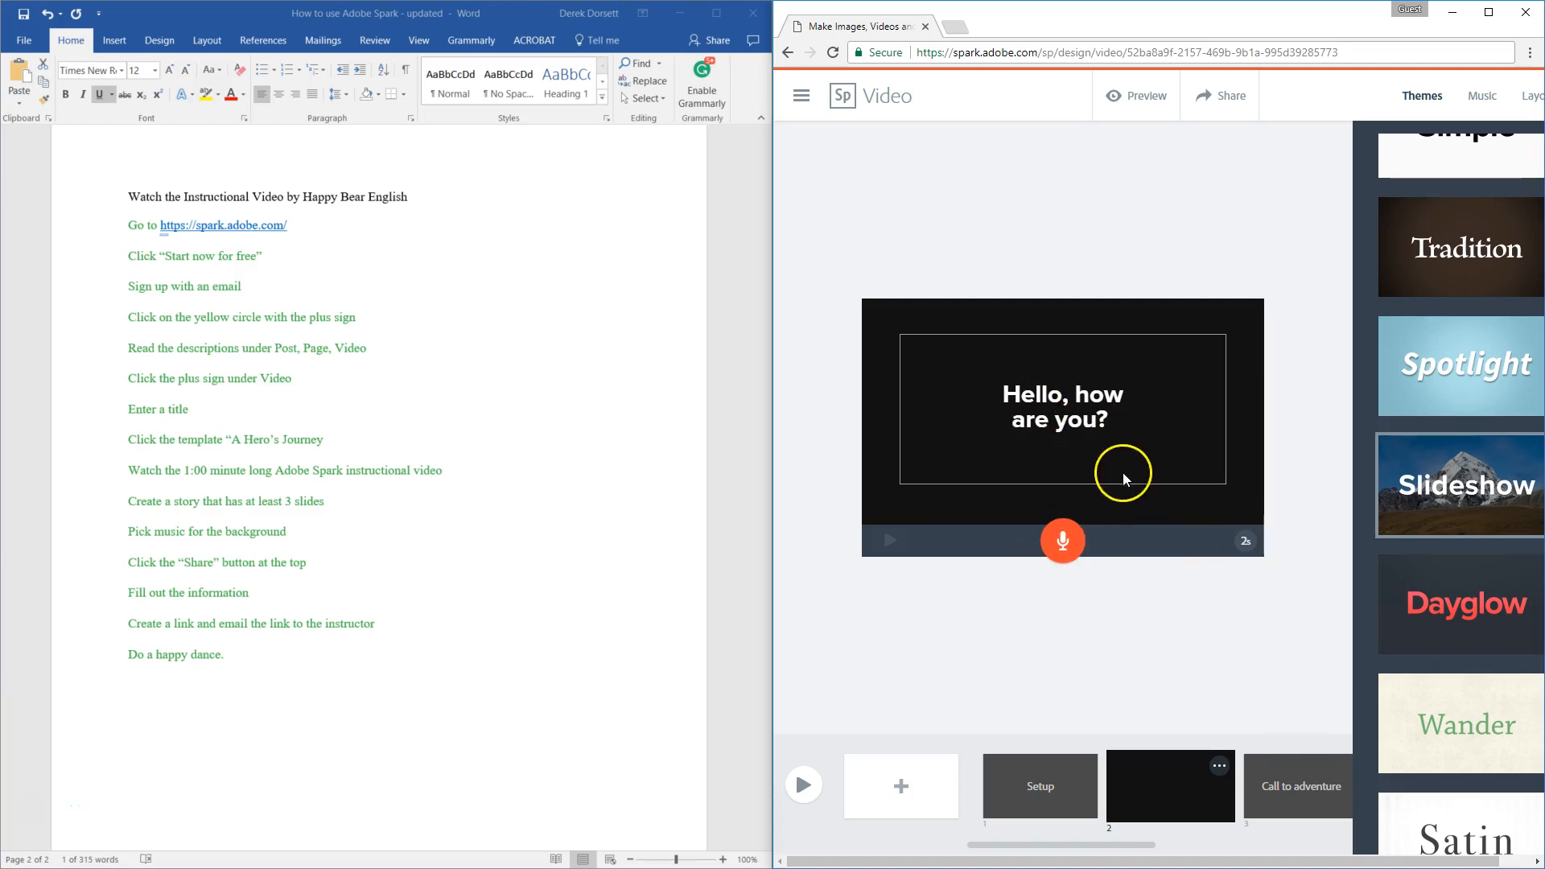
left_click(1063, 801)
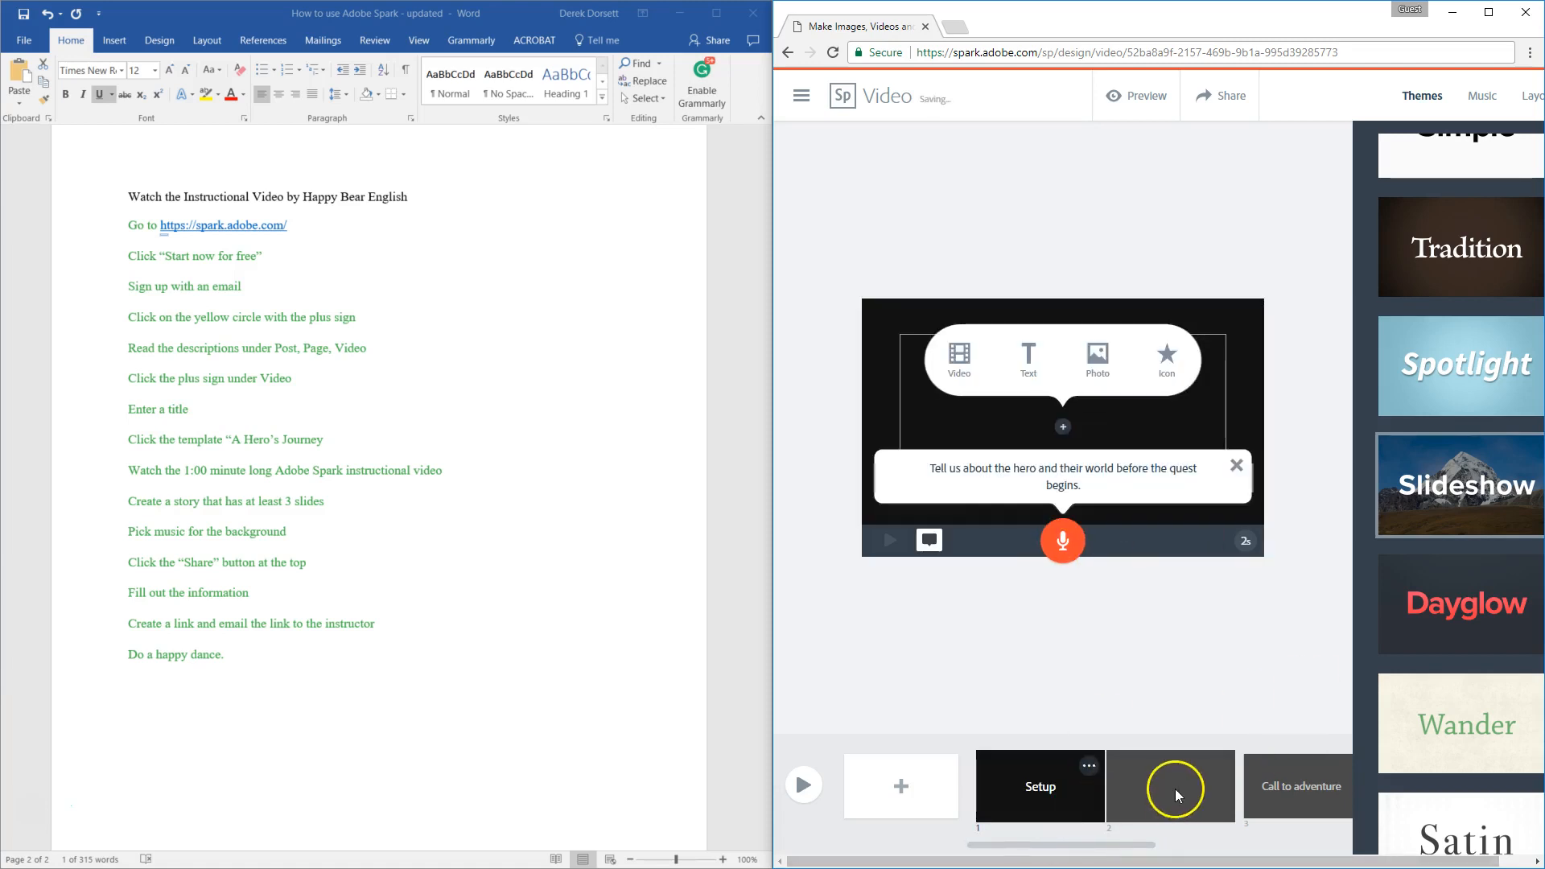
left_click(1167, 792)
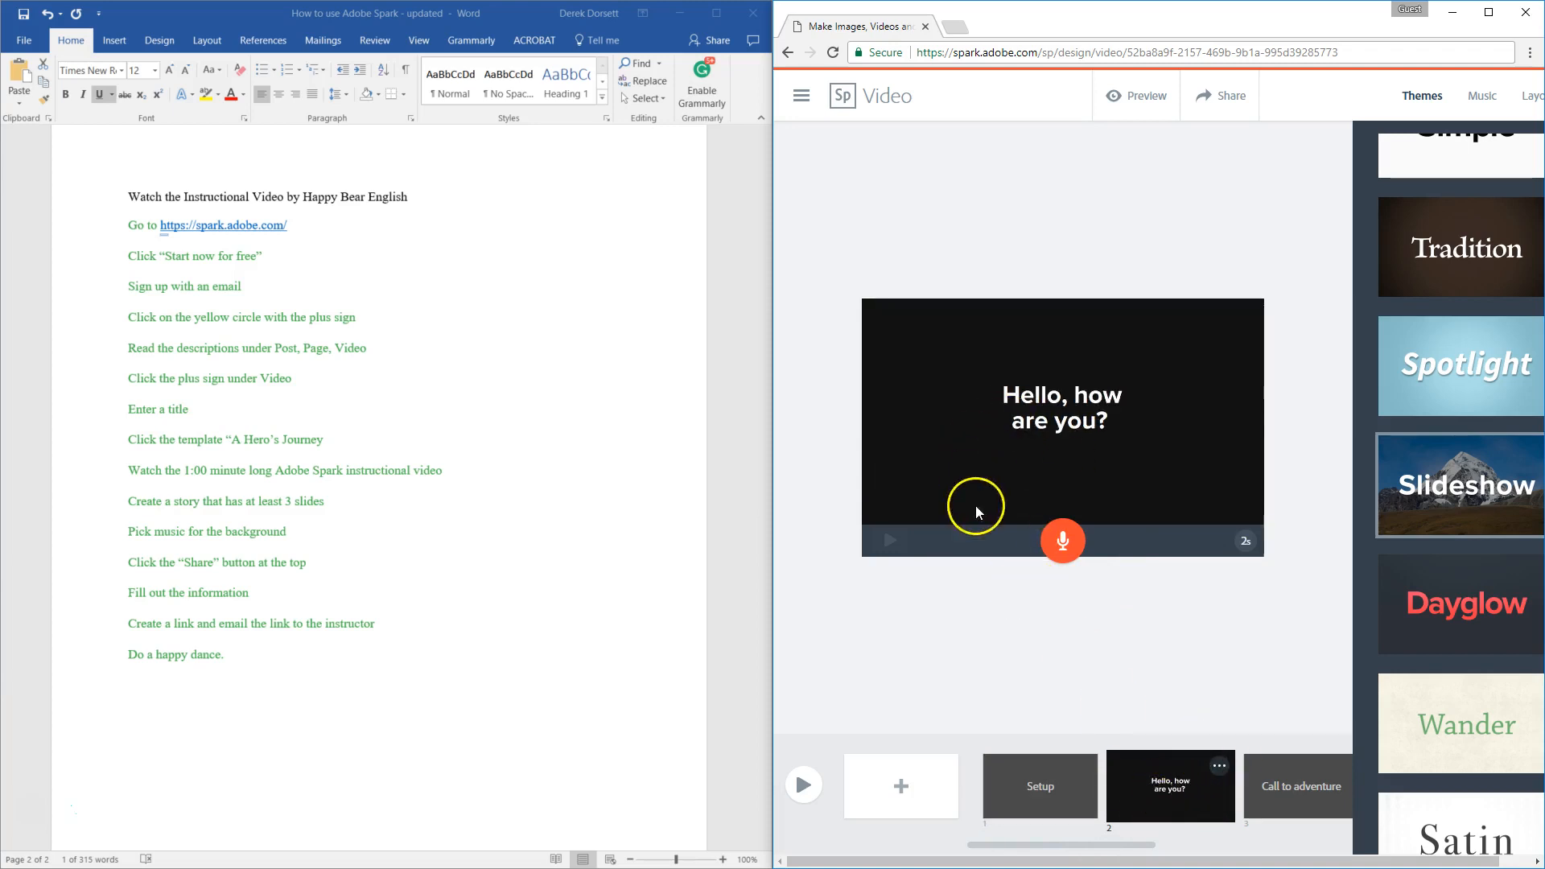
Step: Search the online photos for "happy" and place the picture of the laughing man in a straw hat on the Setup slide
left_click(1042, 797)
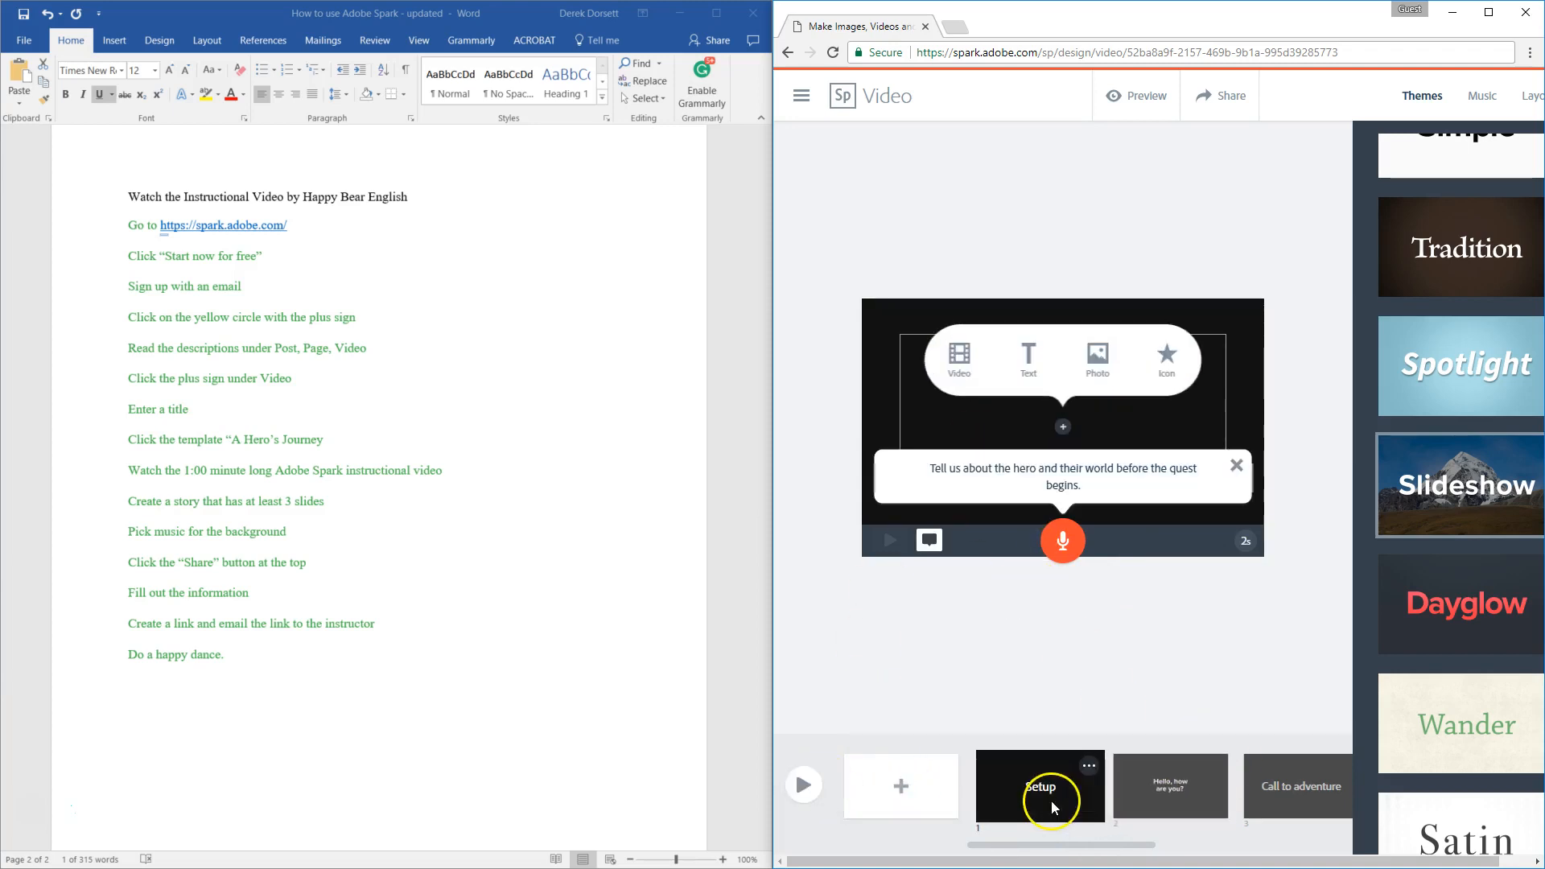
left_click(1099, 366)
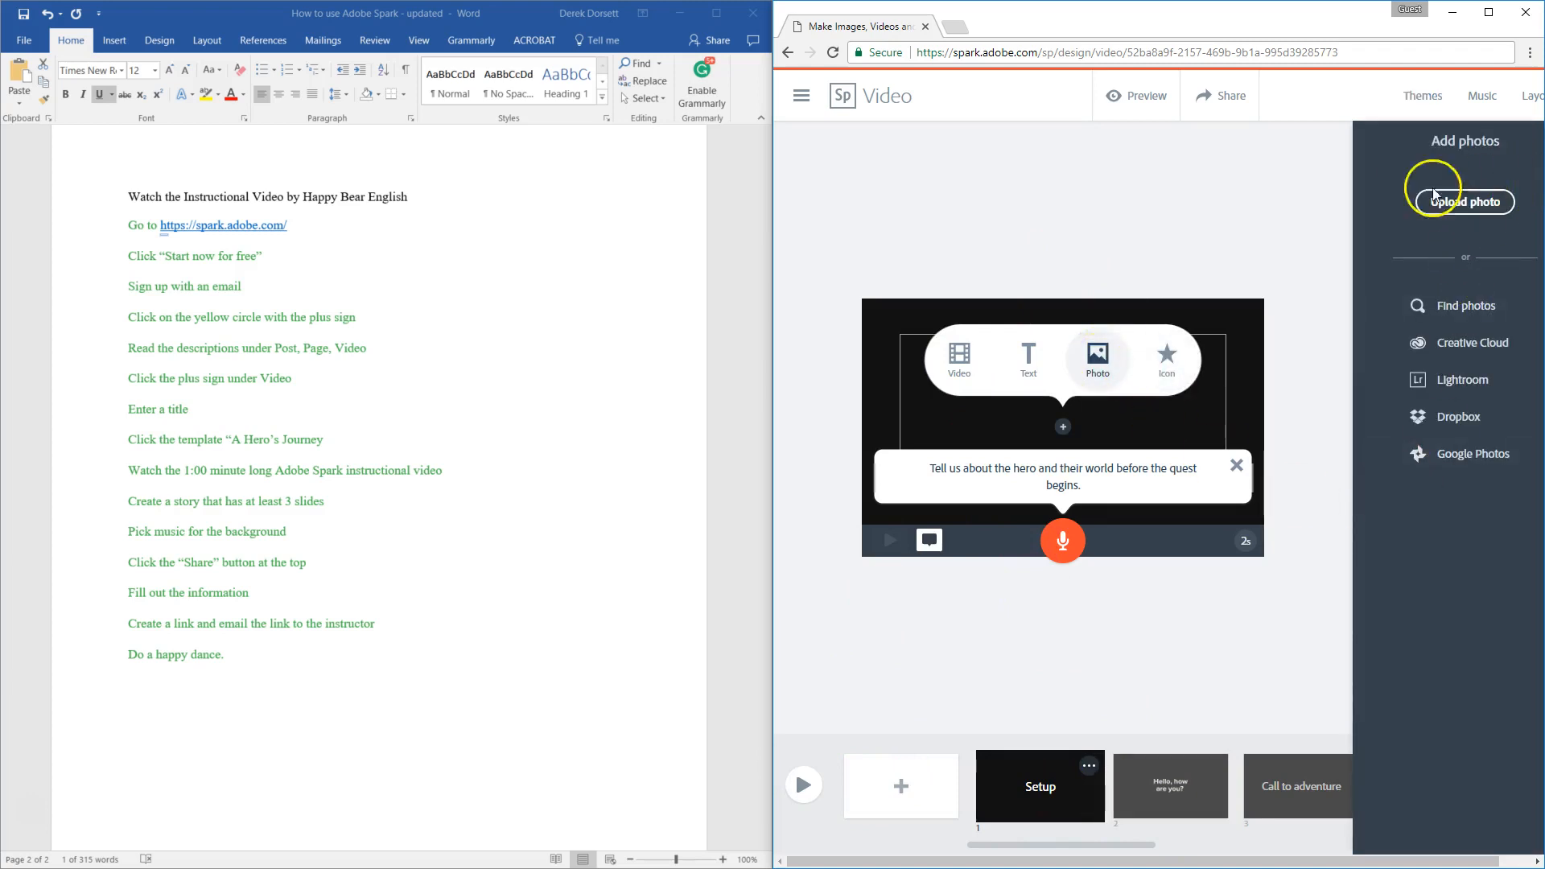
left_click(1471, 211)
left_click(1481, 305)
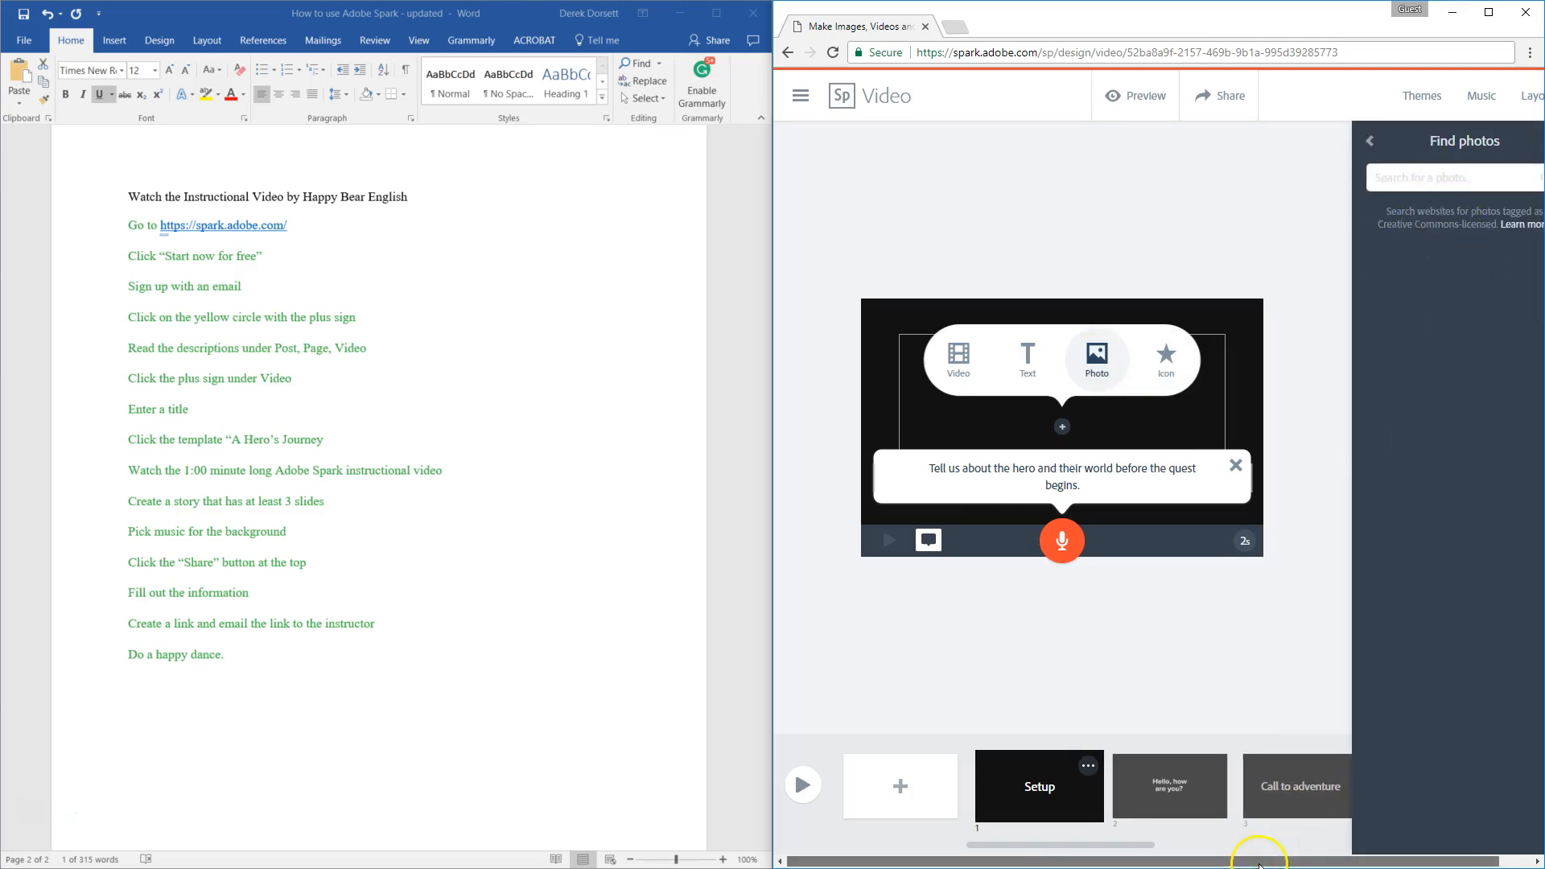
left_click_drag(1252, 859, 1366, 859)
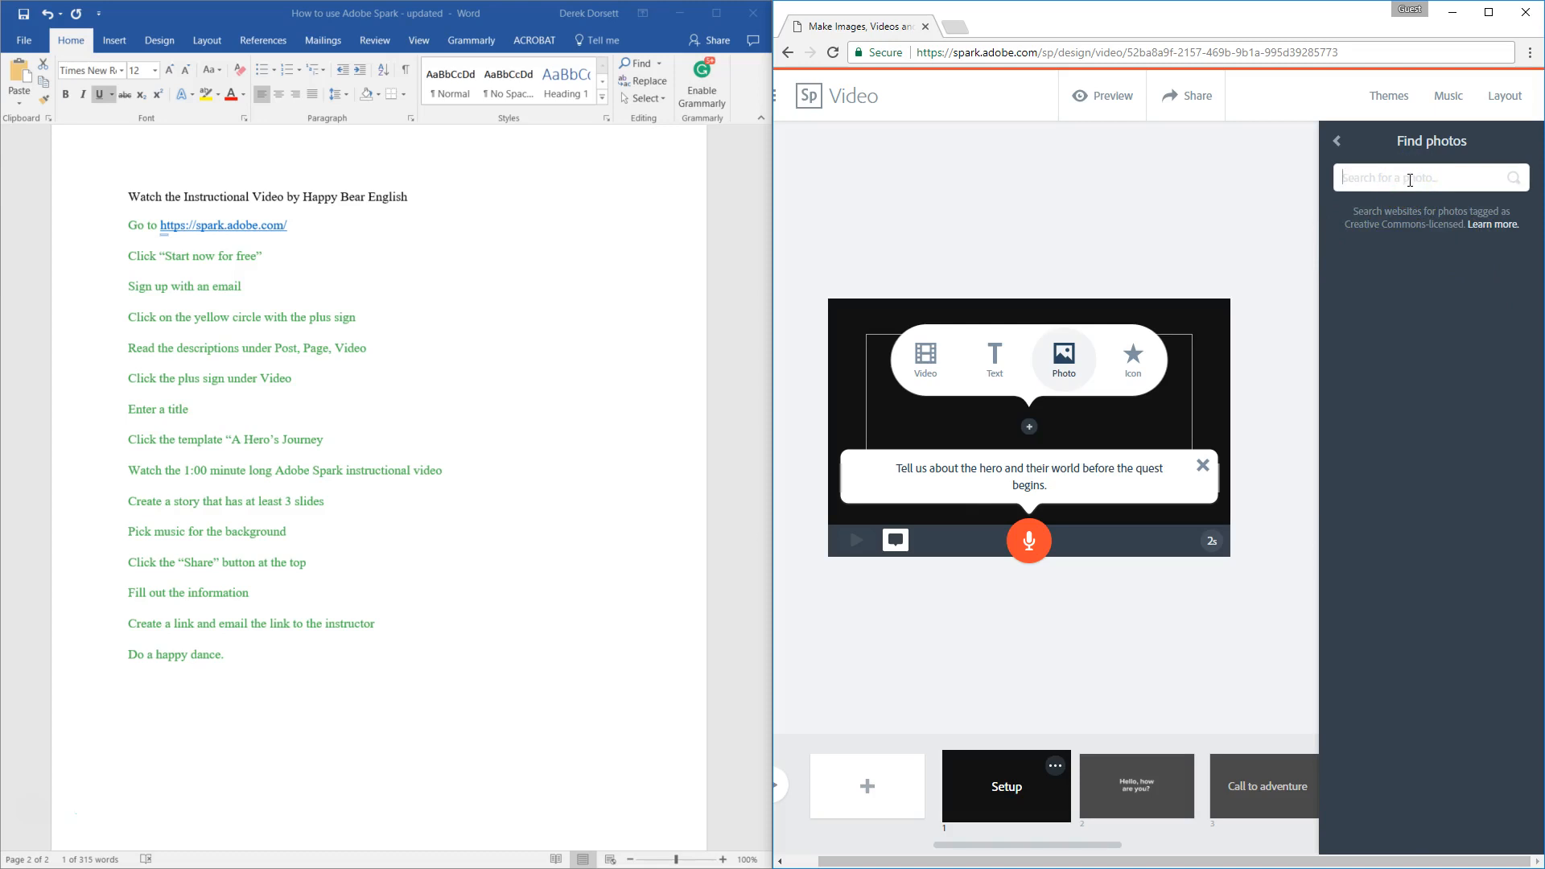
key("Return")
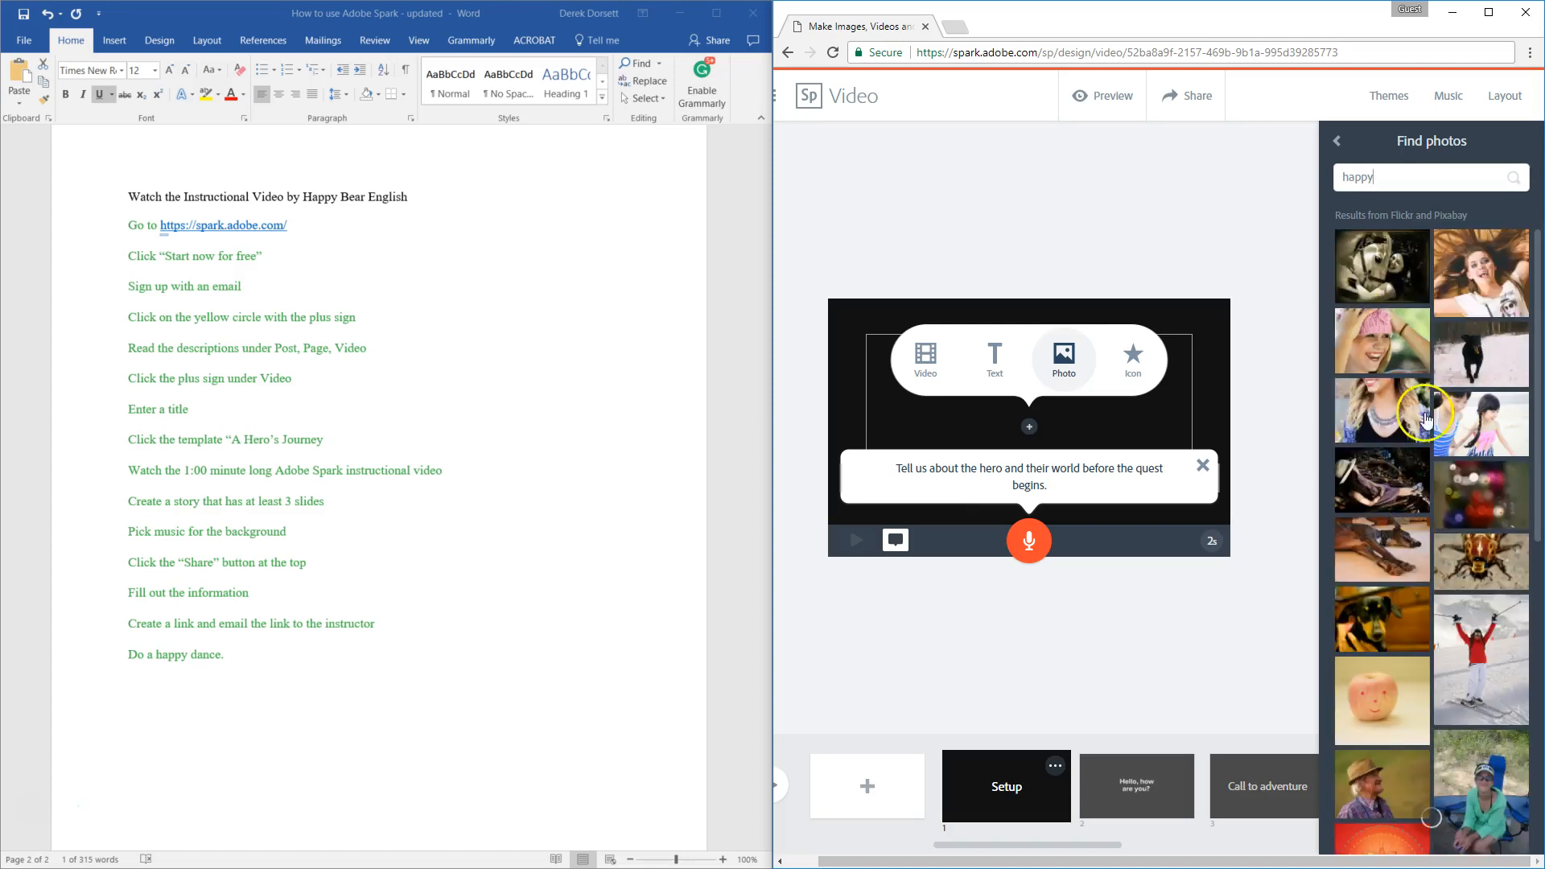
scroll(1458, 394, "down", 5)
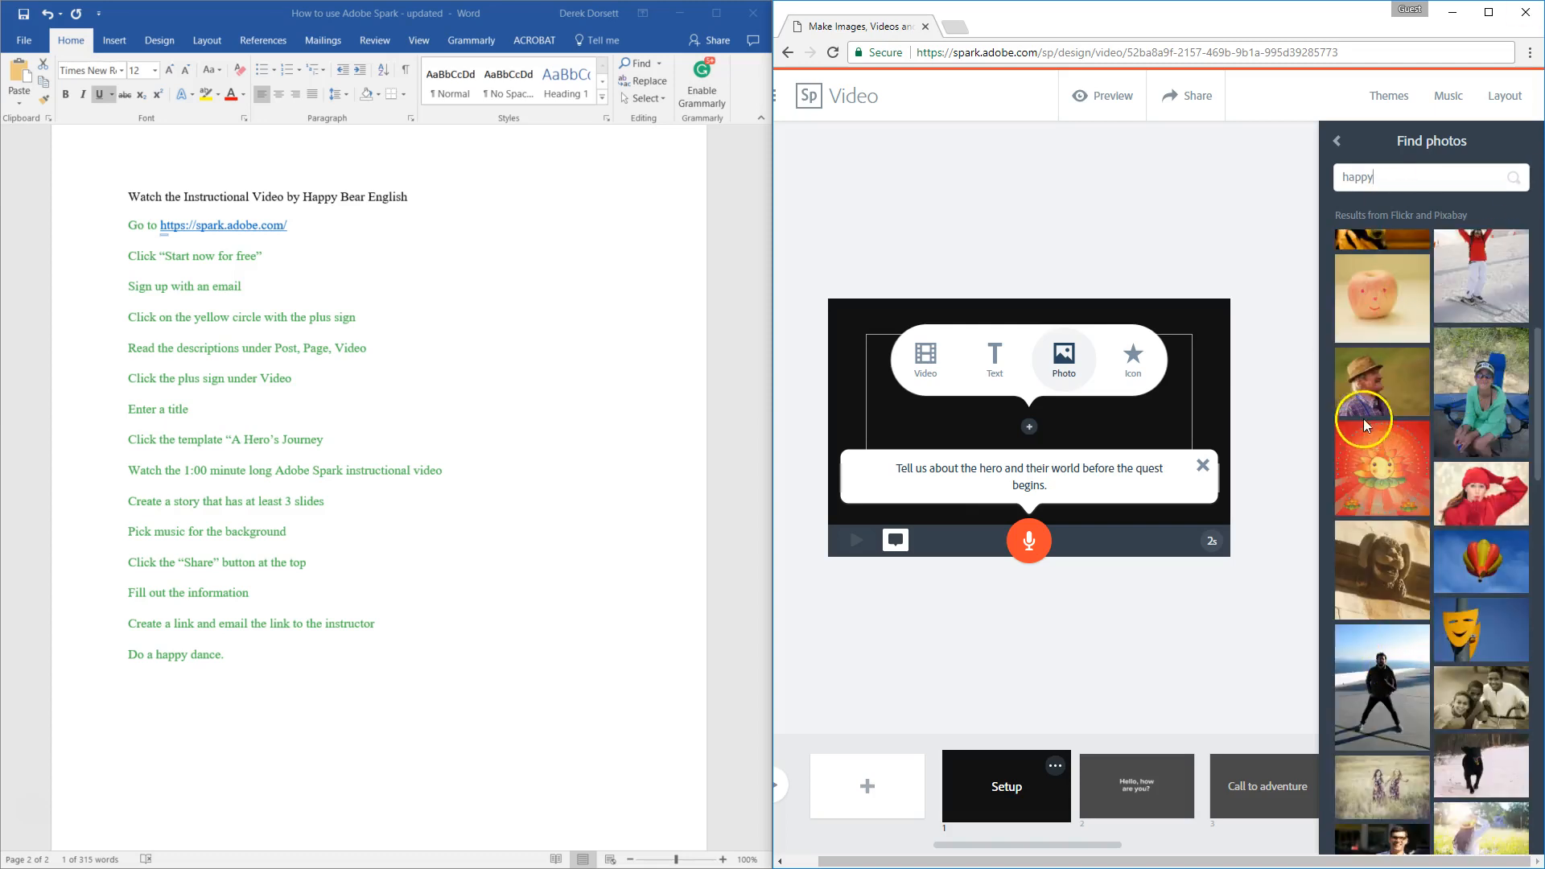
left_click(1370, 378)
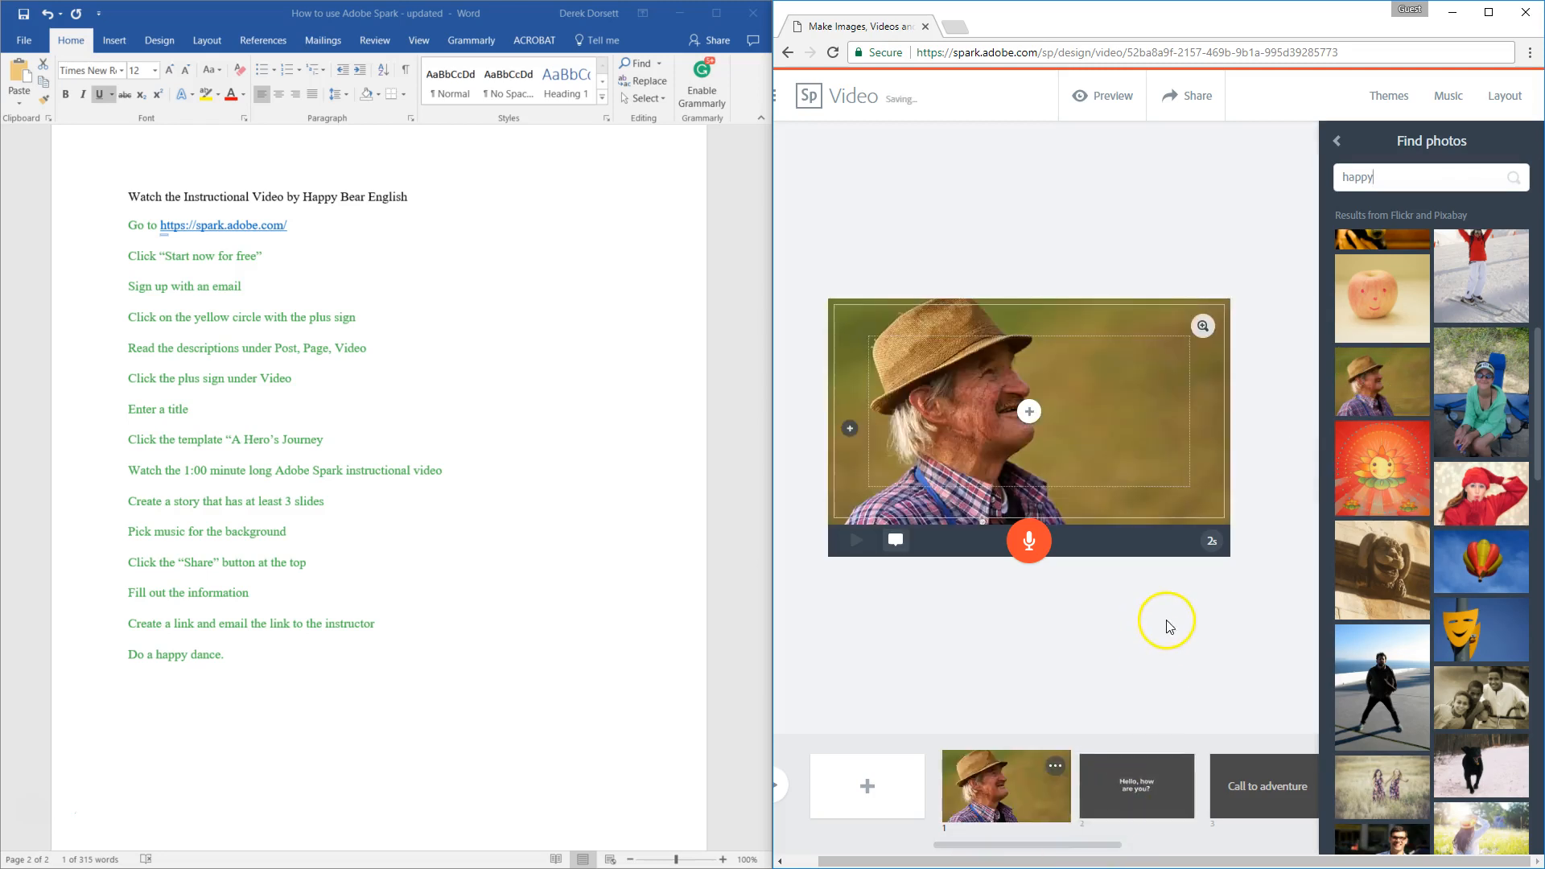
Step: Add a text overlay reading "My name is" plus the speaker's first name on the straw-hat photo slide and dismiss the recommendation survey
left_click(1027, 413)
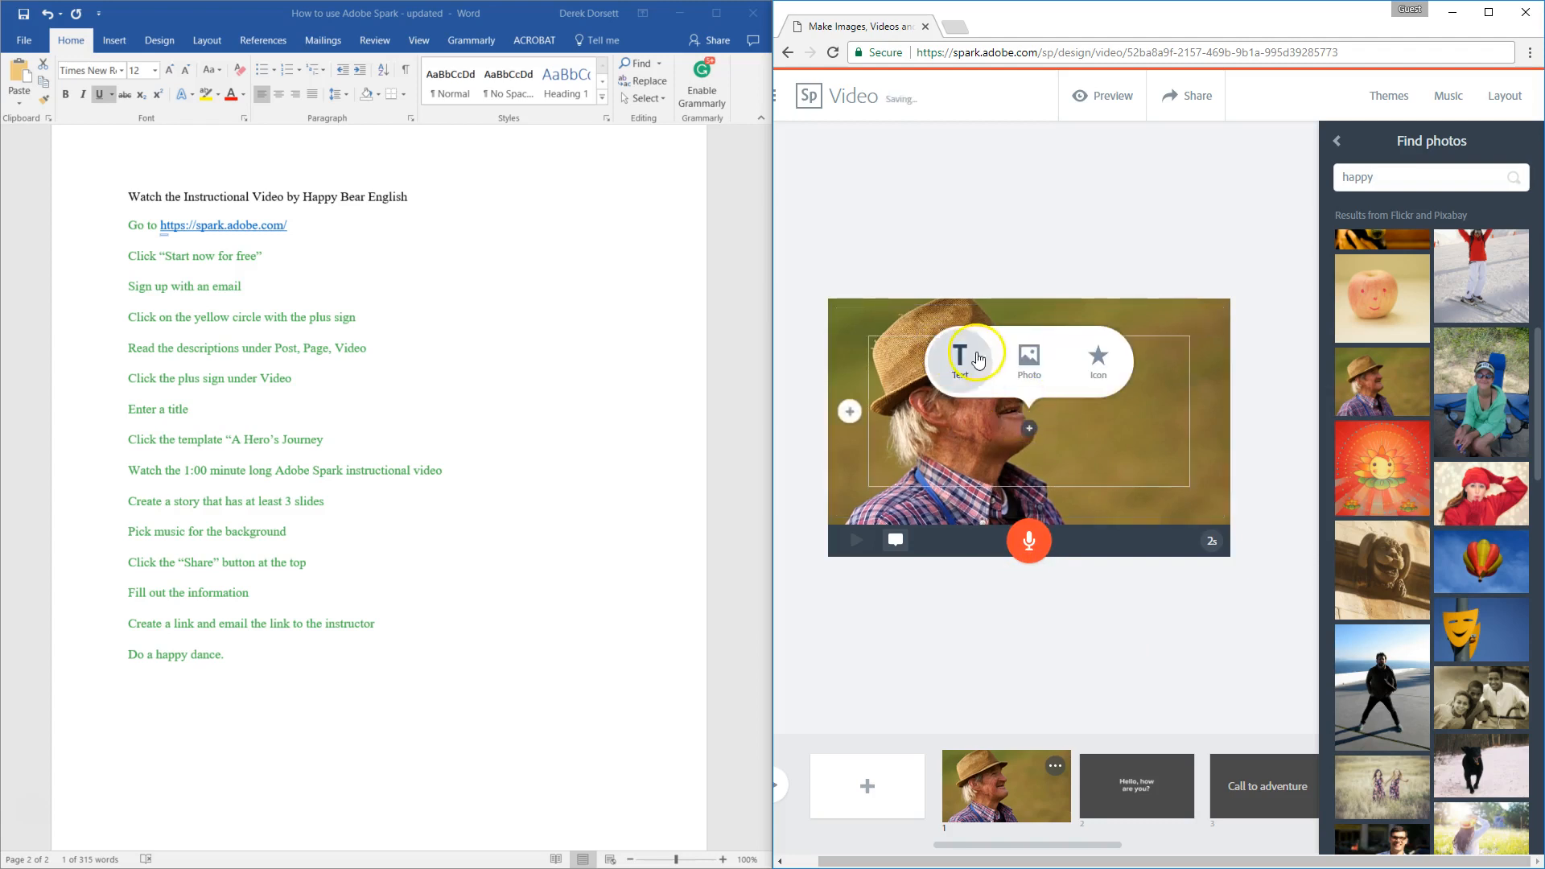
left_click(965, 351)
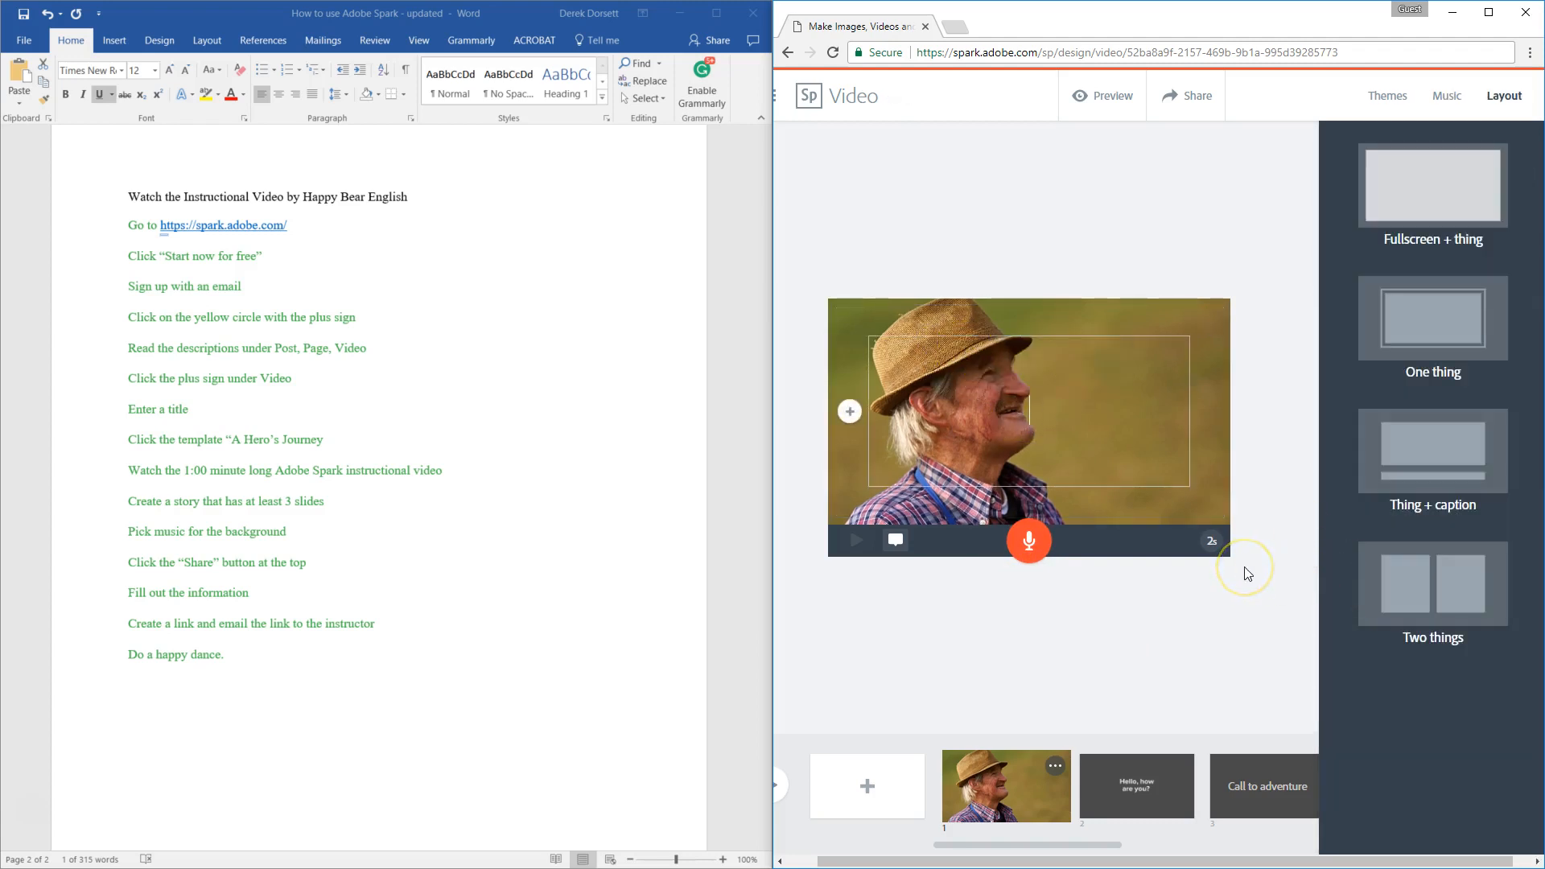
type("My nam")
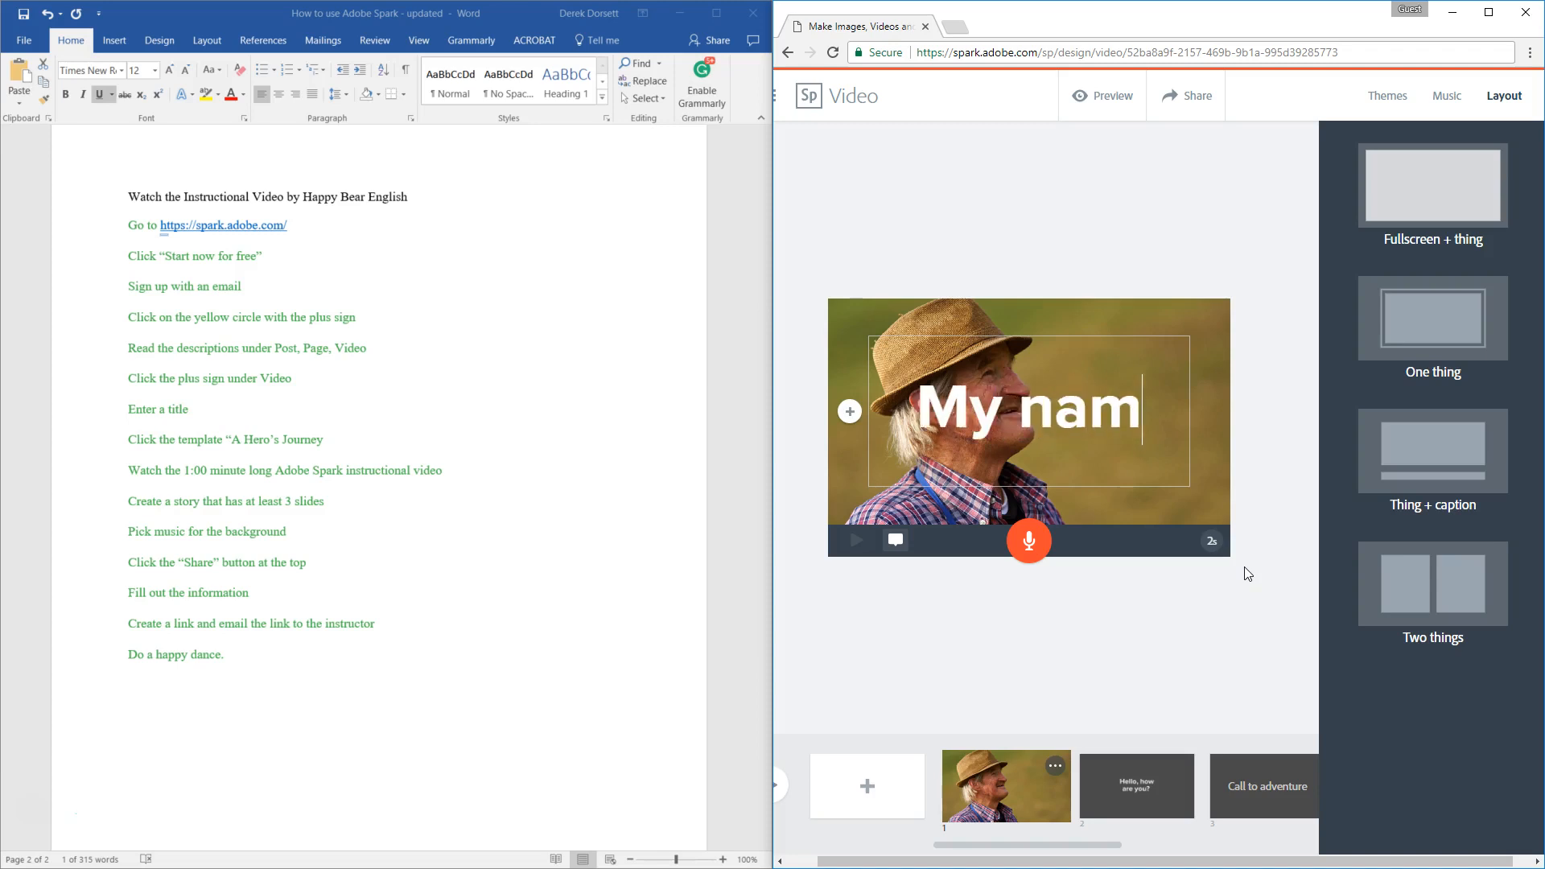
type("e is Don")
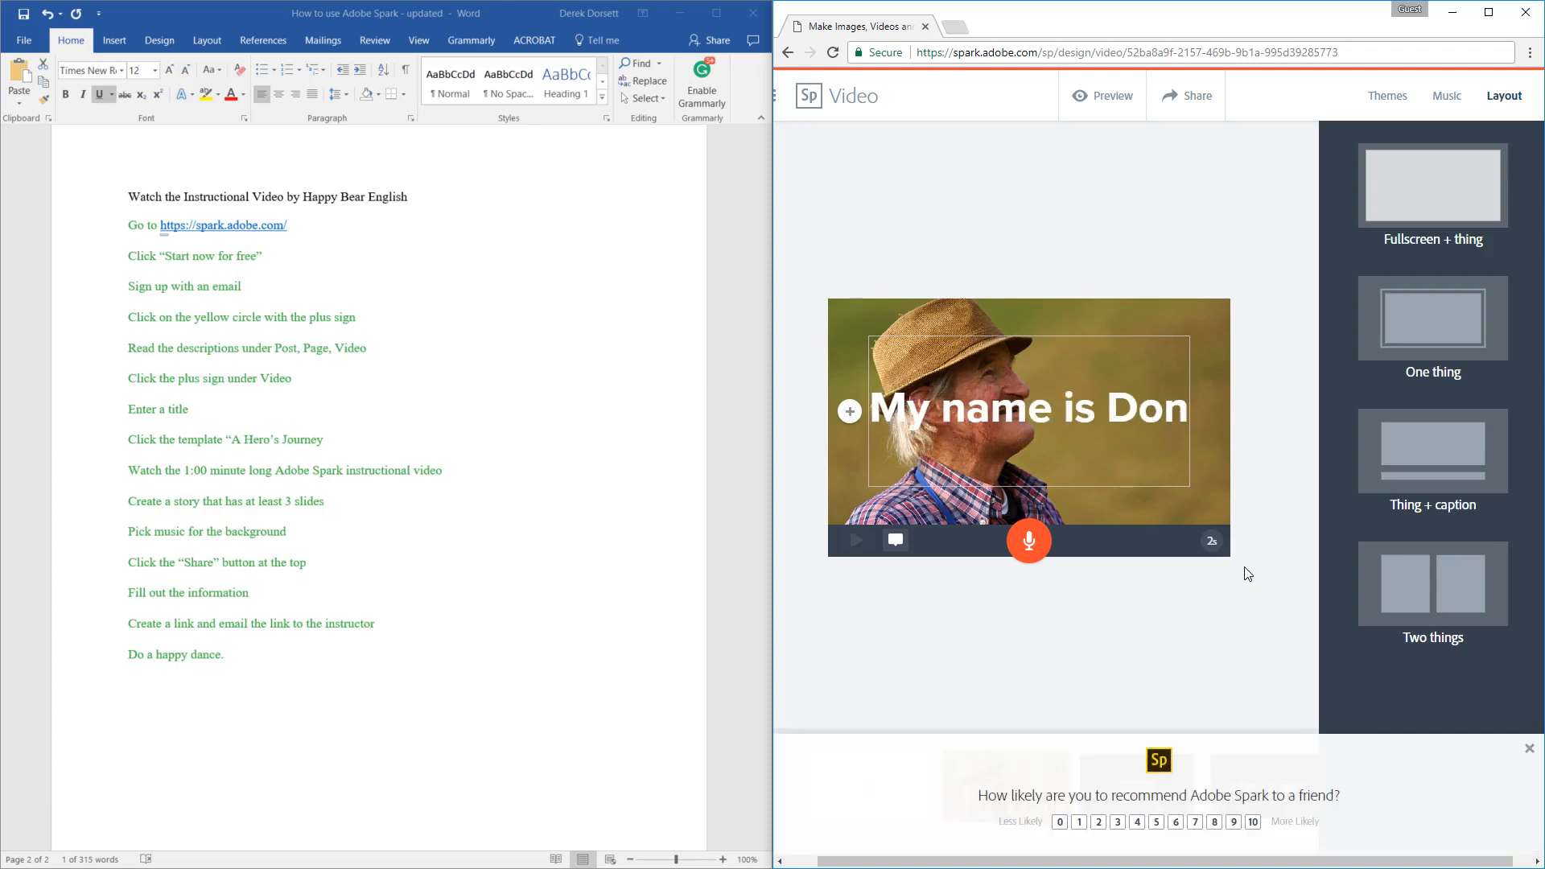
left_click(1007, 665)
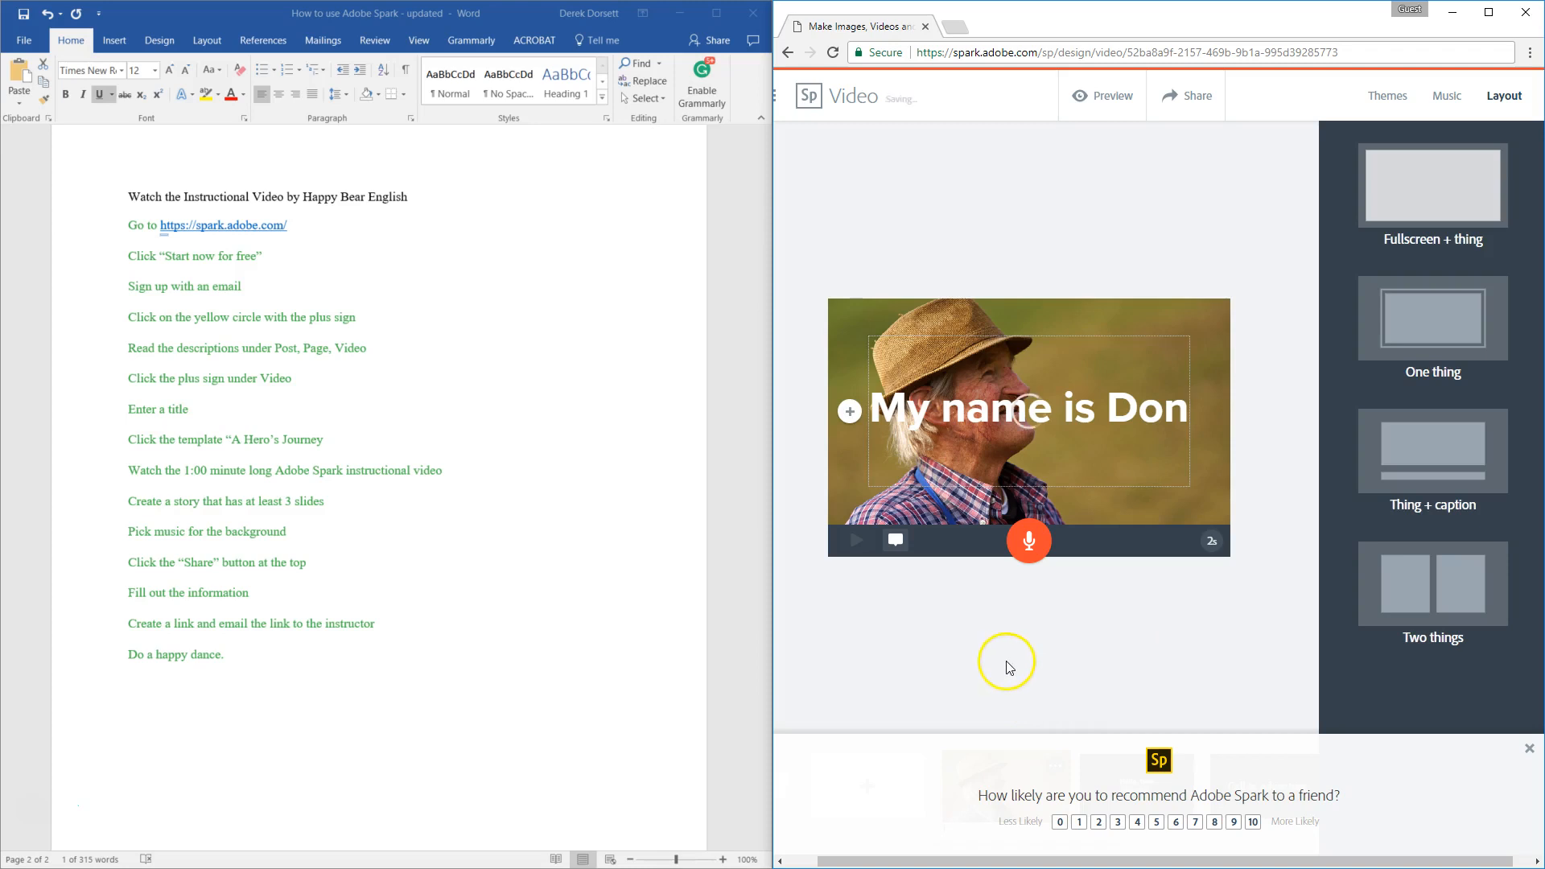
left_click(1529, 750)
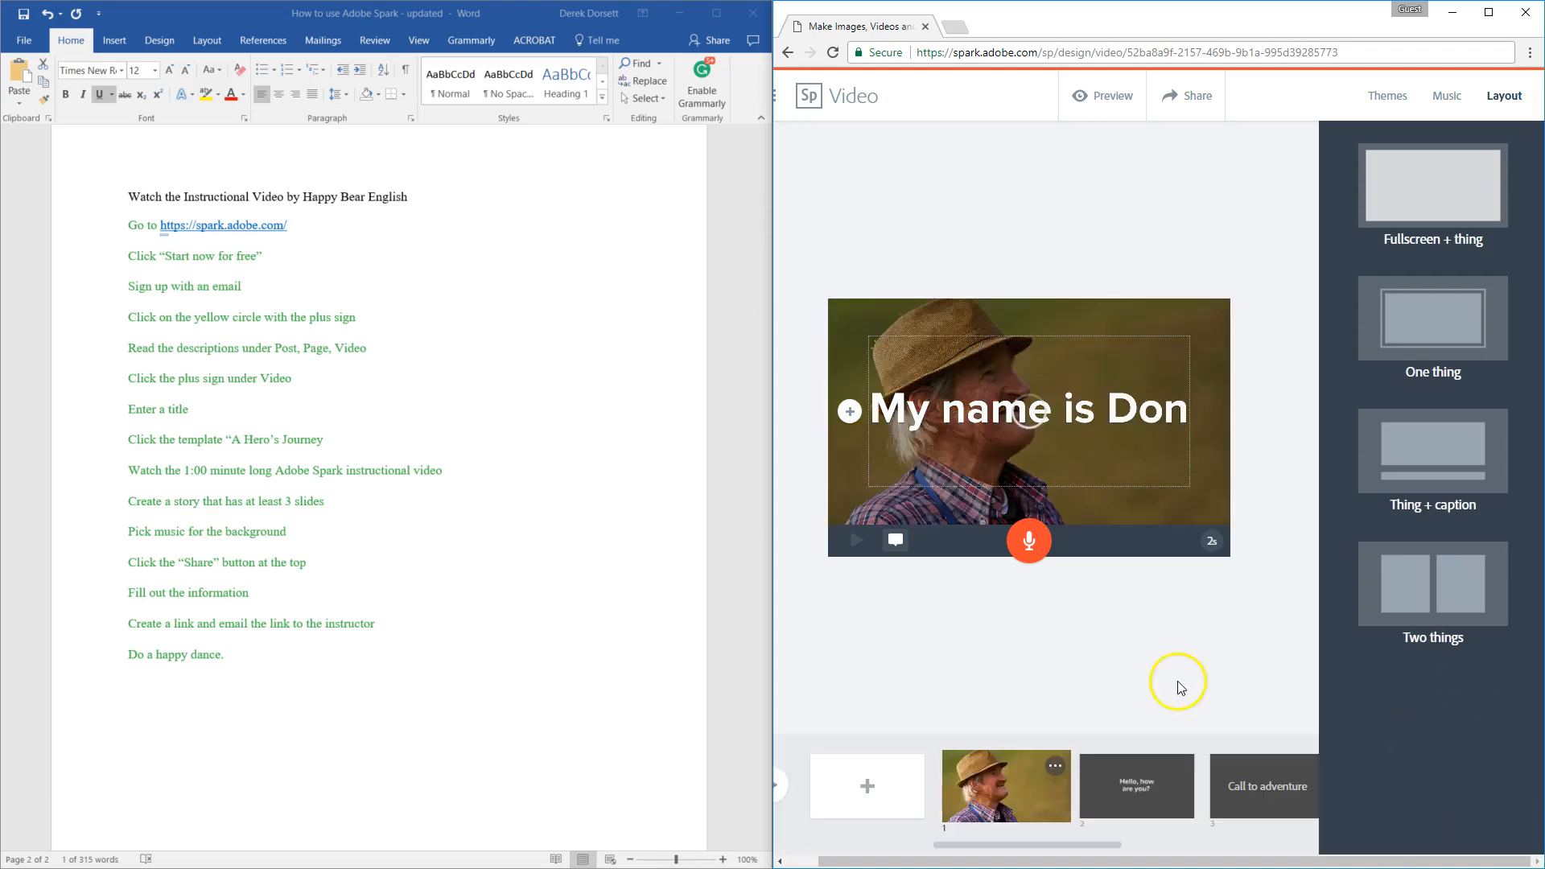
Step: Look at the background media options of the straw-hat photo slide, then close them
left_click(849, 411)
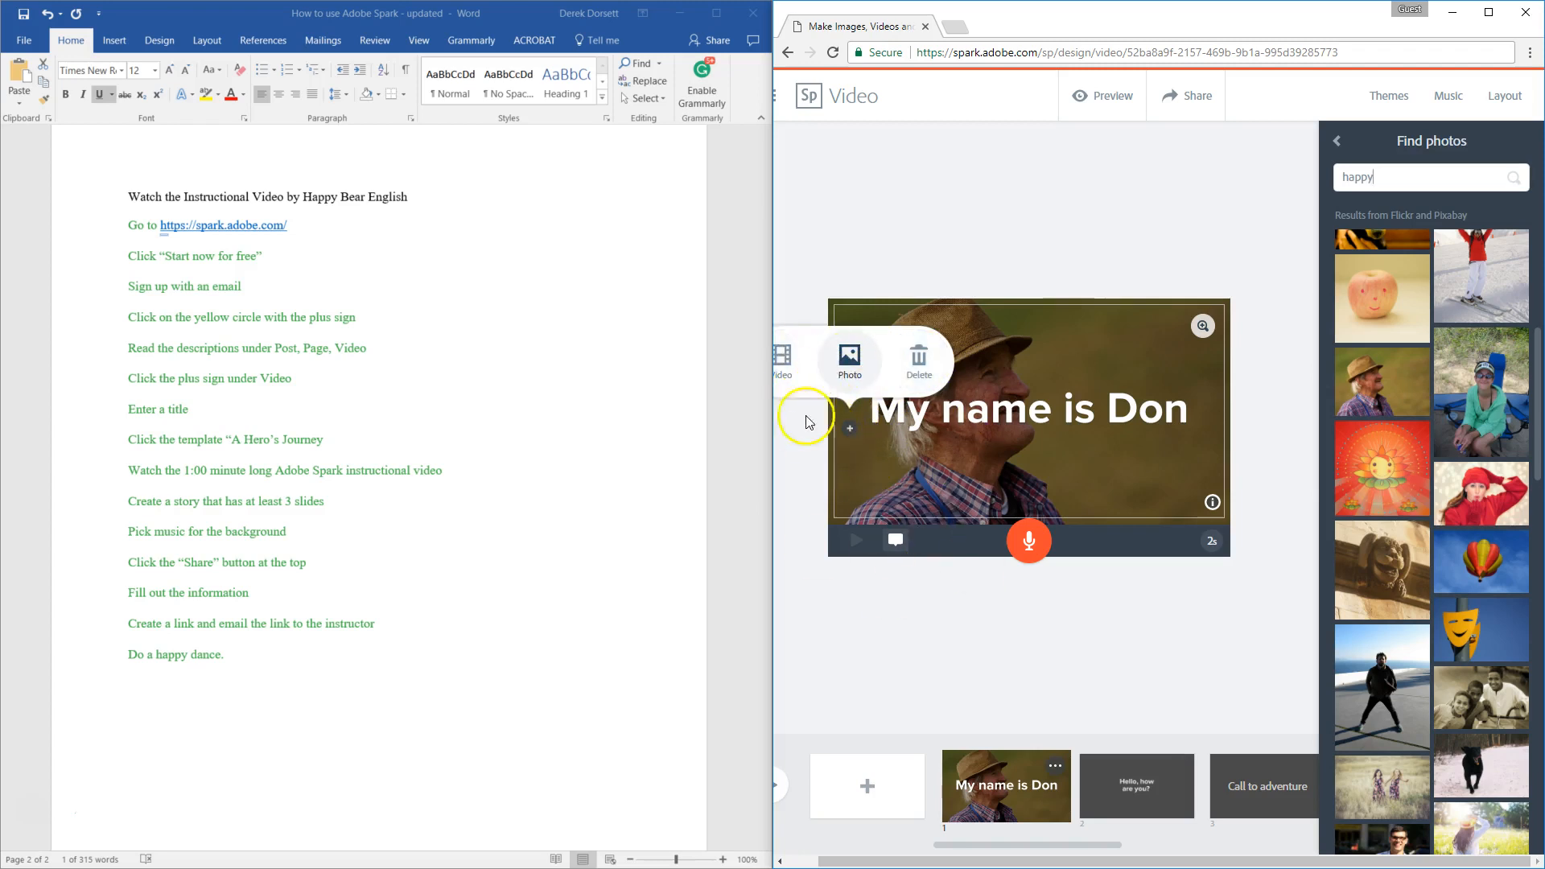
left_click_drag(1141, 861, 1053, 860)
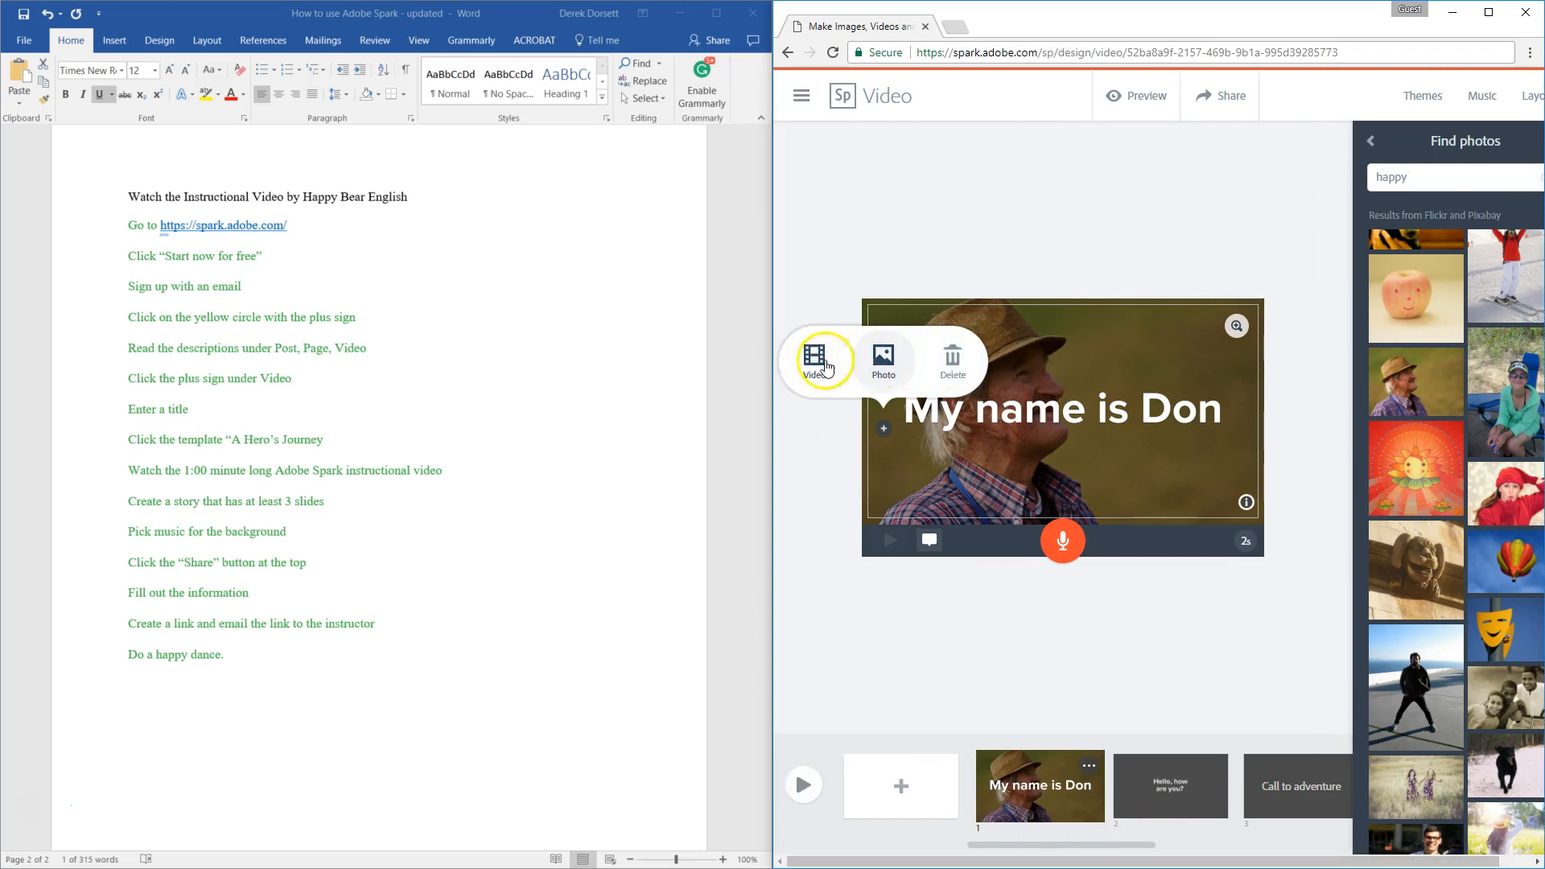
left_click(1014, 661)
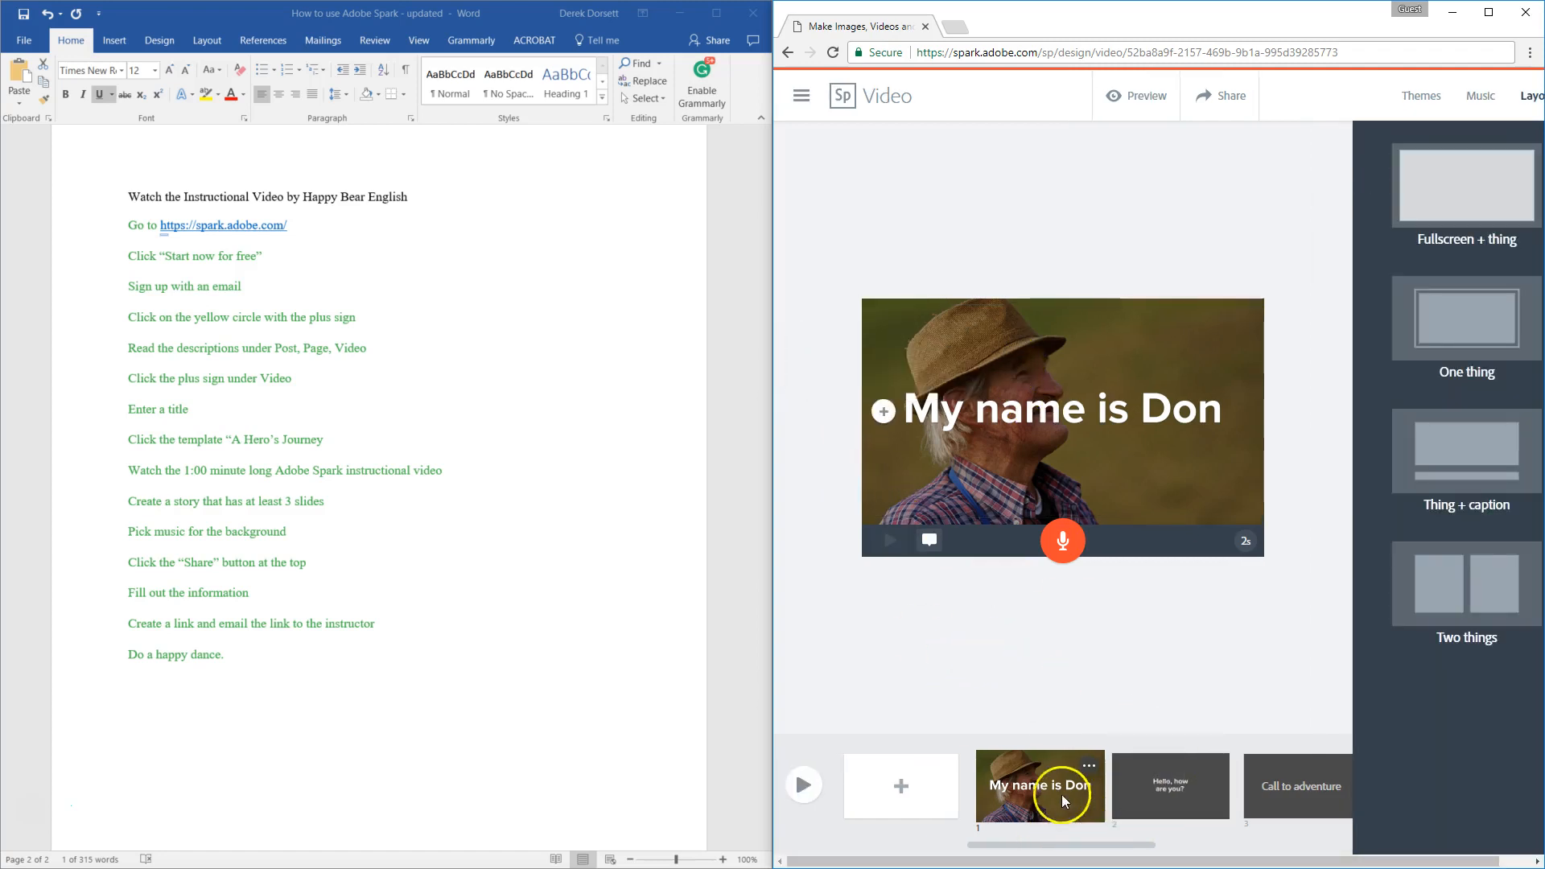
Step: Apply the Two things layout to the "Hello, how are you?" slide and place the photo of the person in the blue chair beside the text
left_click(1171, 791)
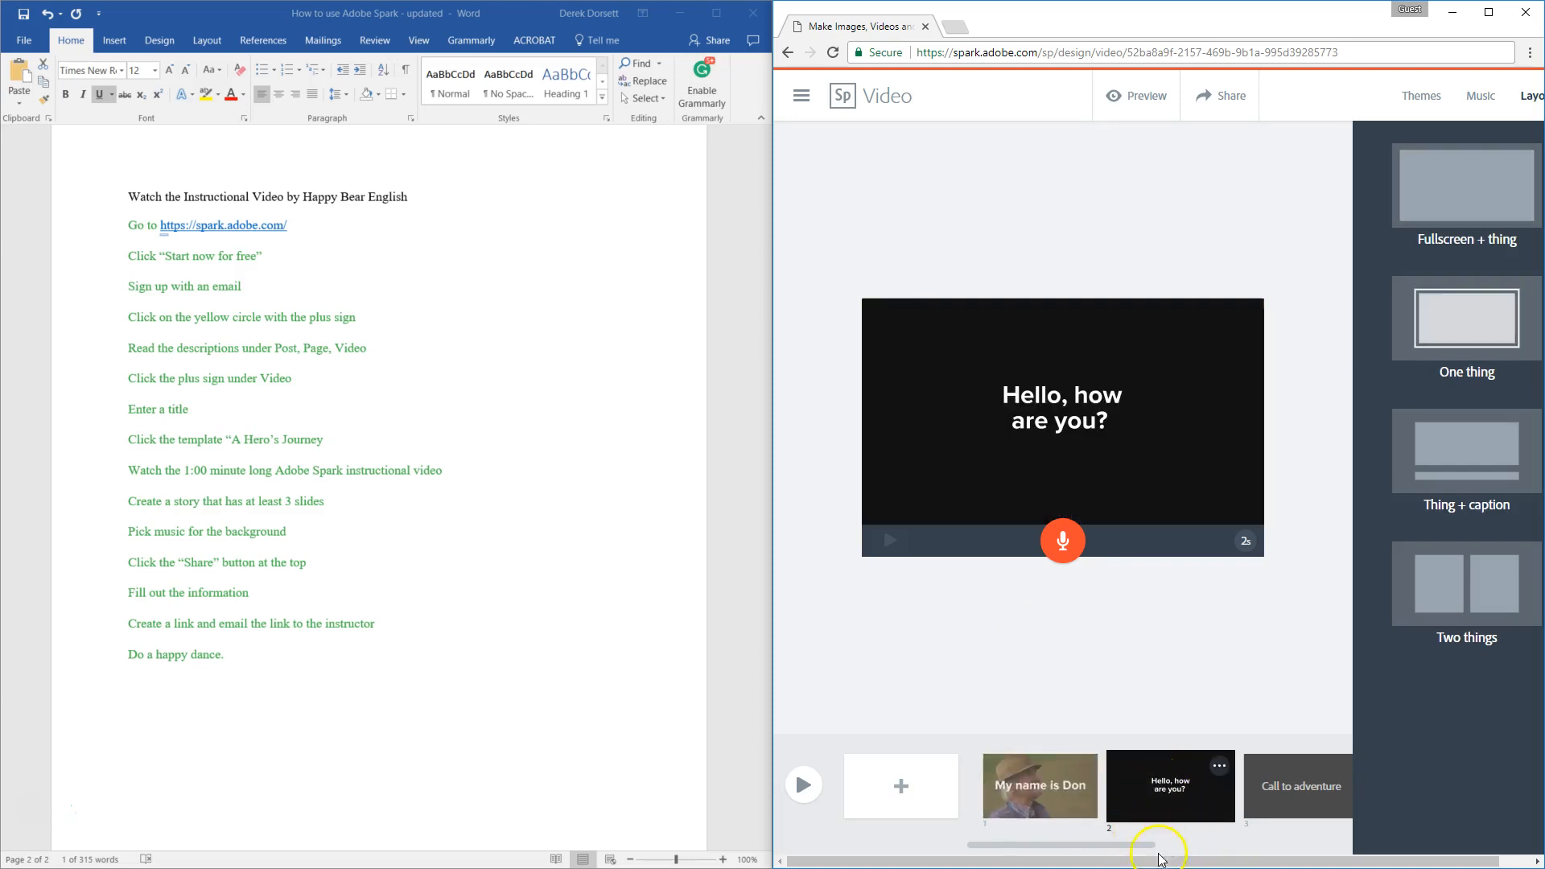
left_click(1315, 786)
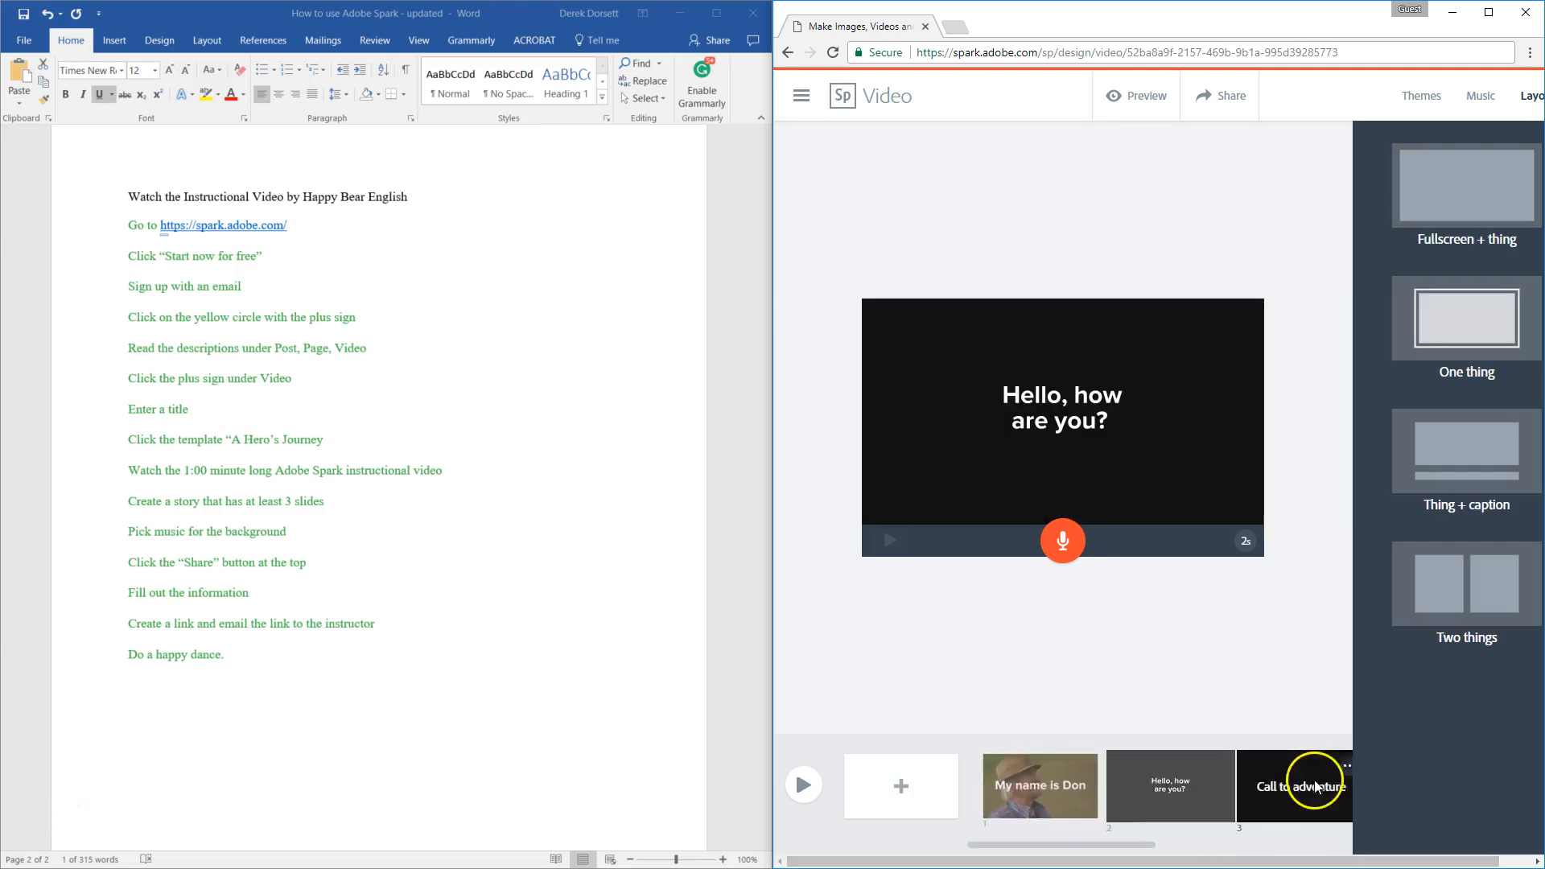
left_click(1156, 781)
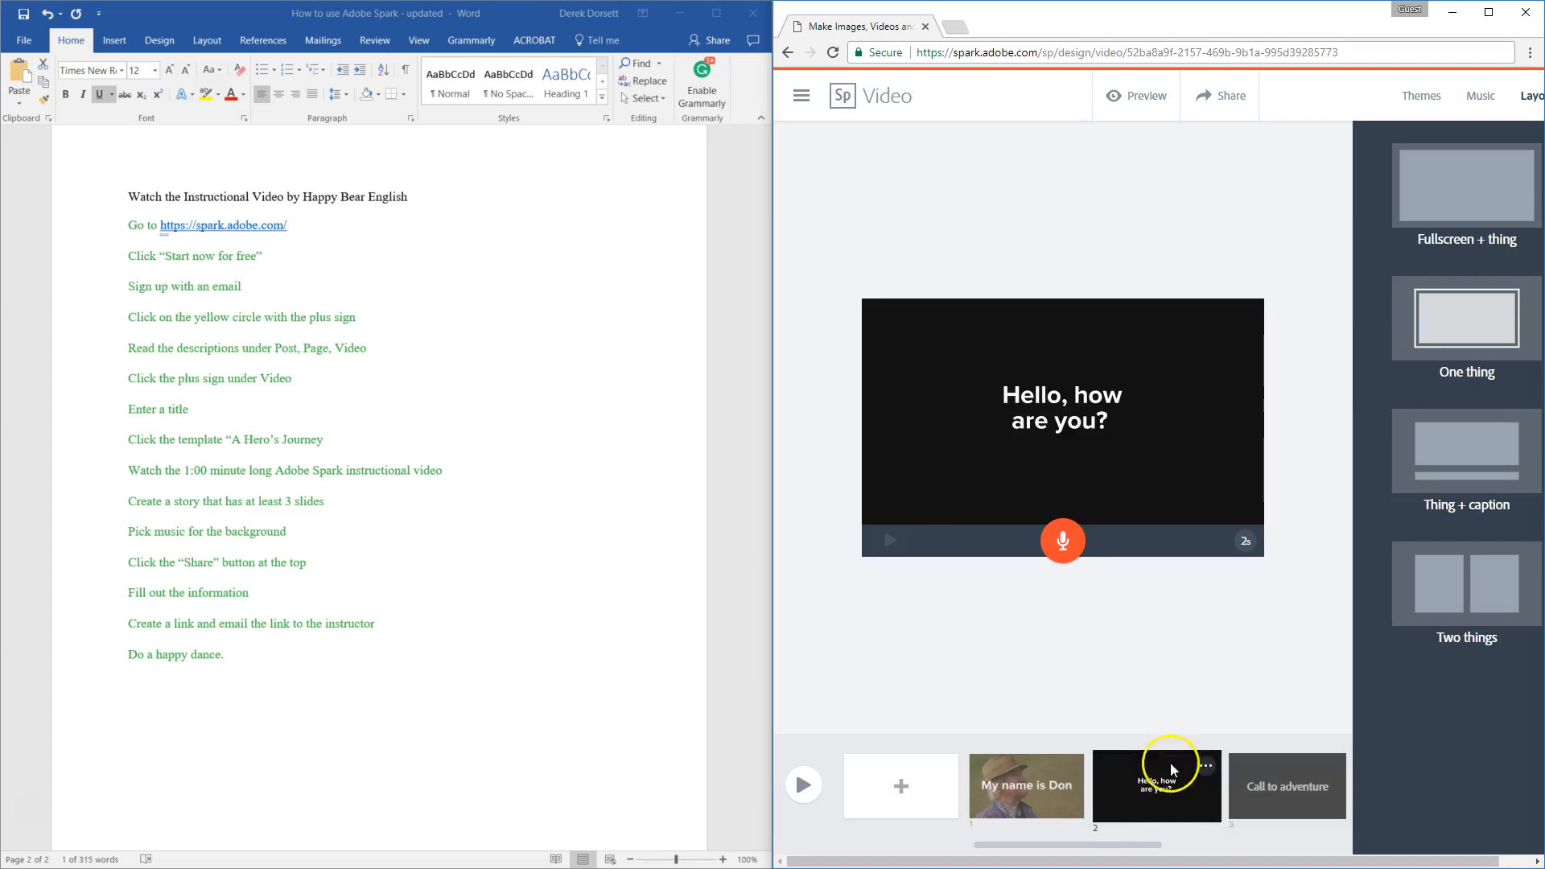
left_click(1453, 460)
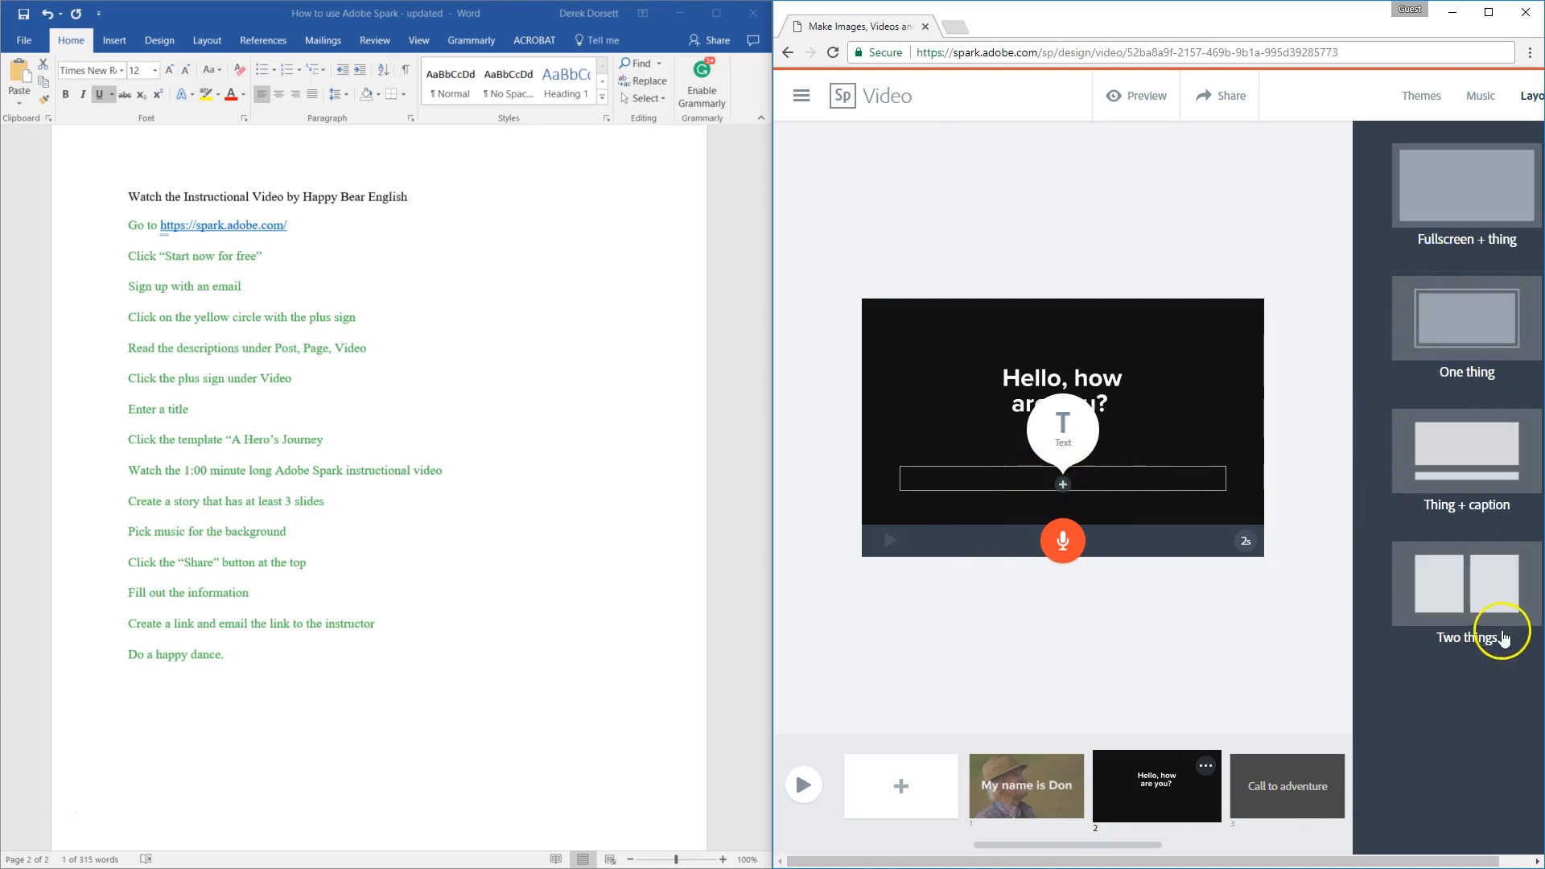
left_click(1479, 579)
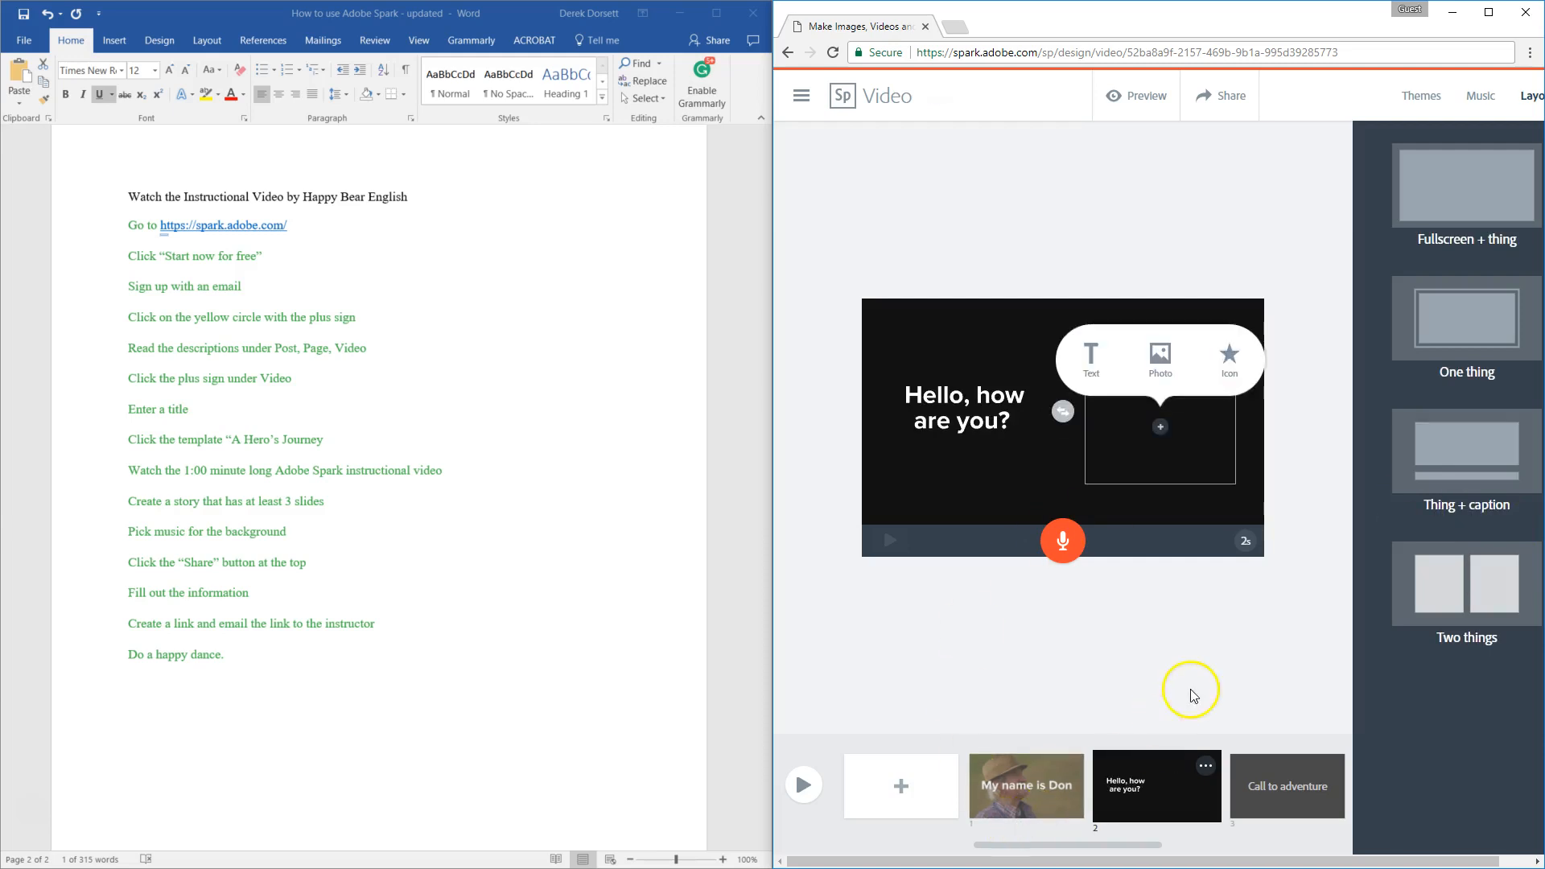
left_click(1160, 356)
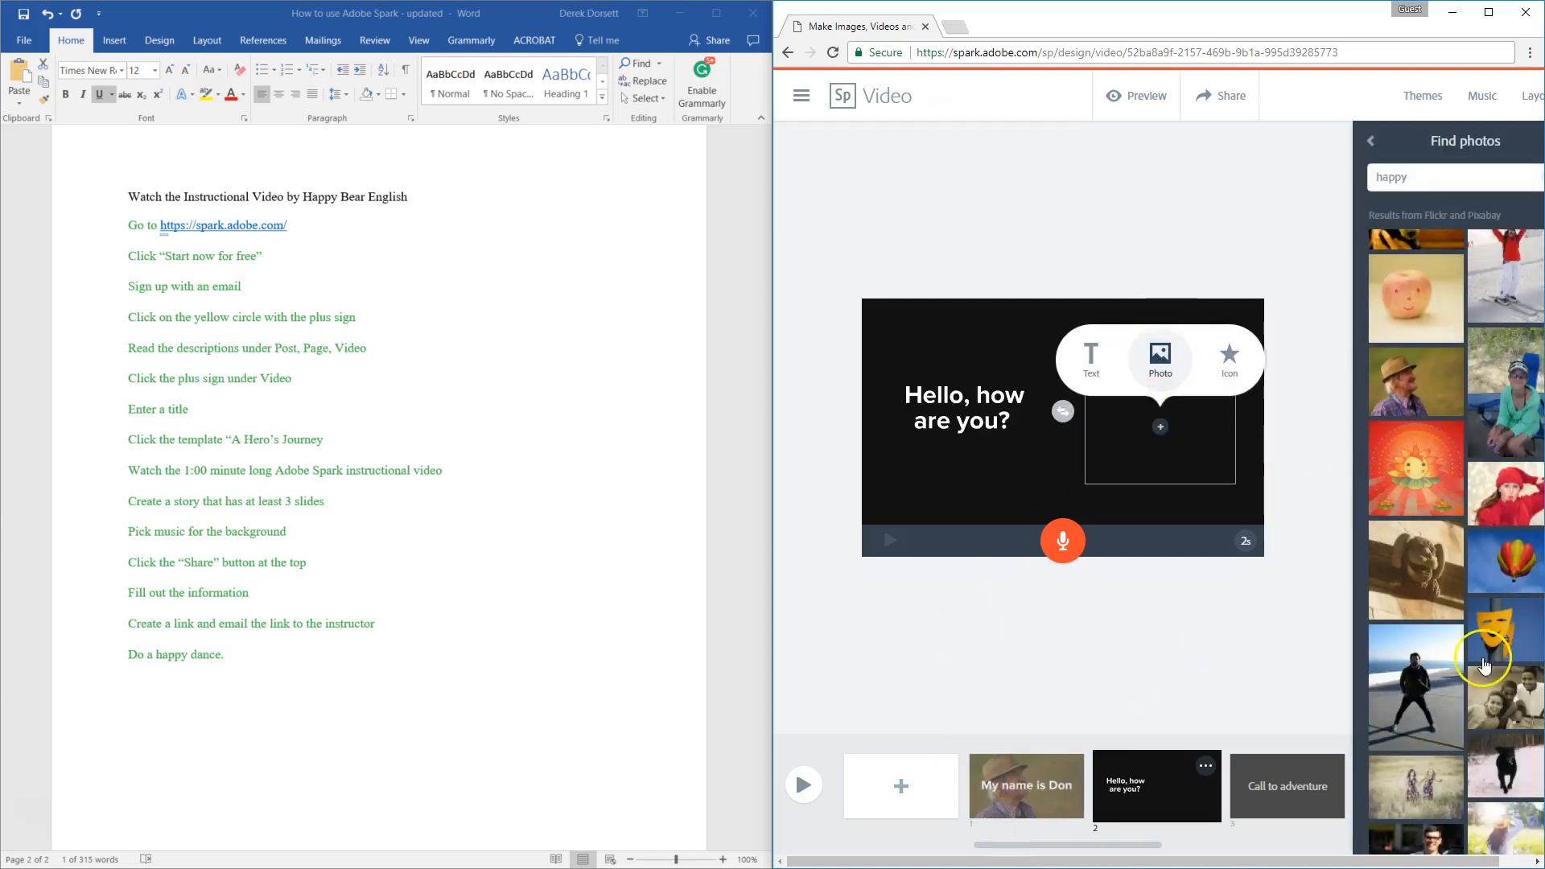
left_click(1502, 386)
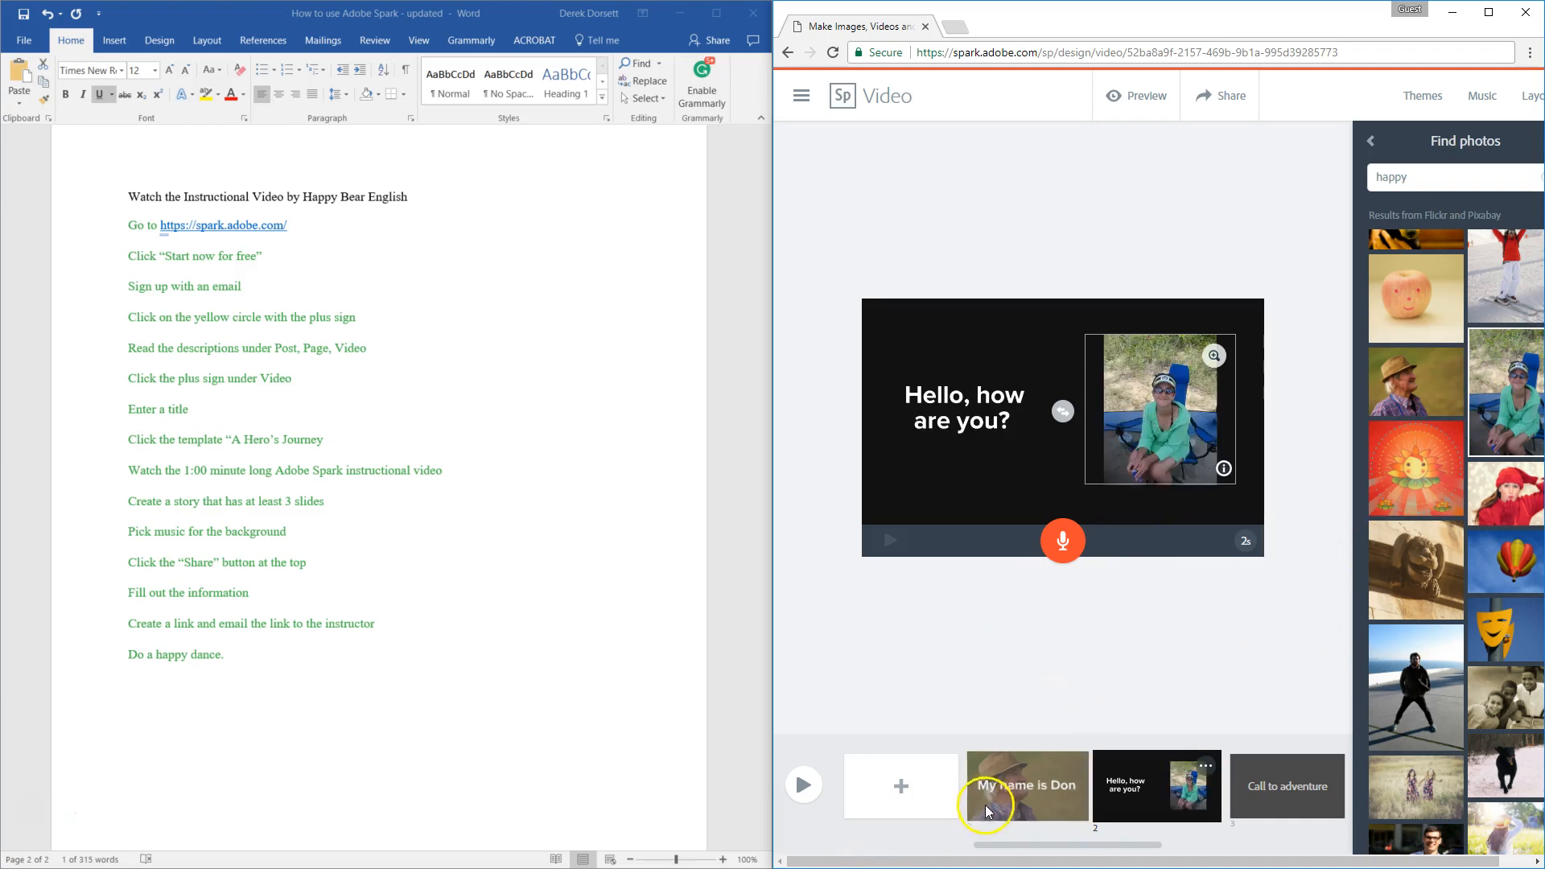
Step: Open the Call to adventure slide to view its content options and story prompt
left_click_drag(1136, 845, 1203, 845)
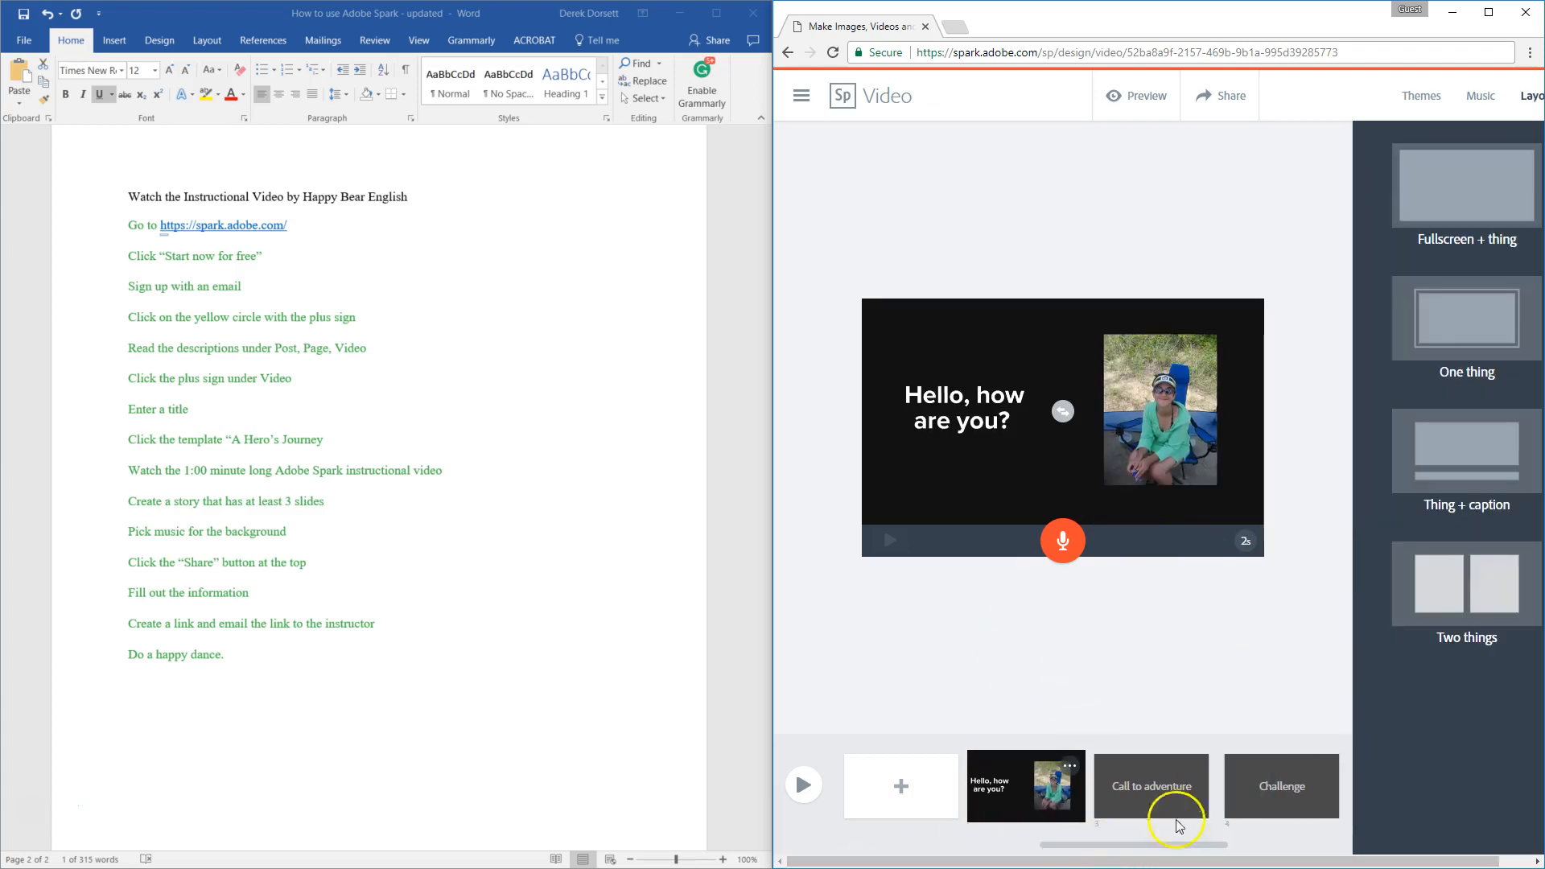
left_click(1151, 788)
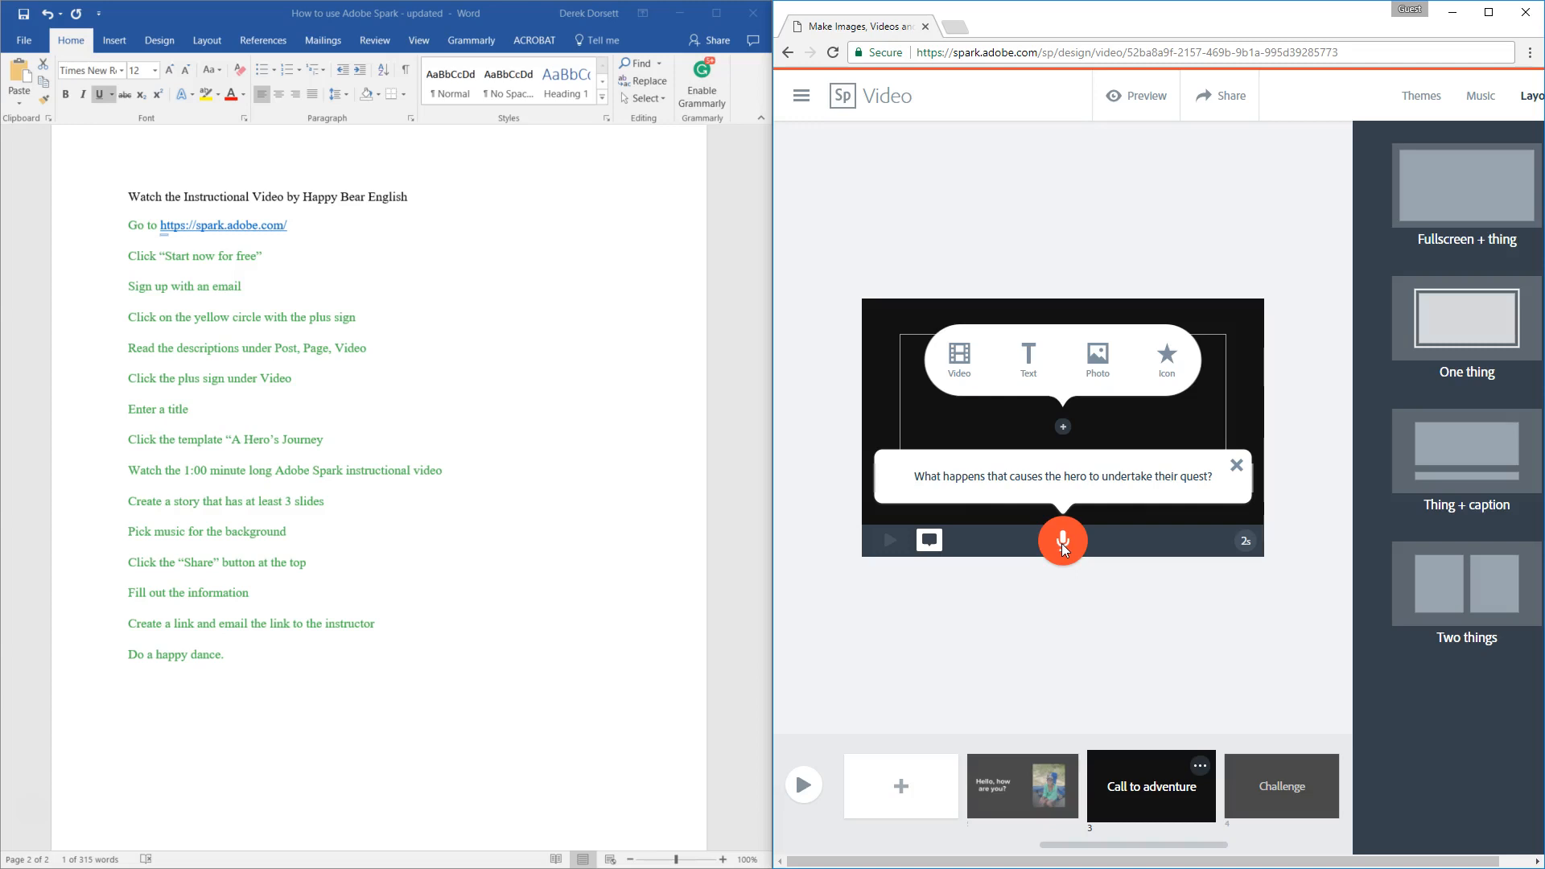
left_click(1248, 792)
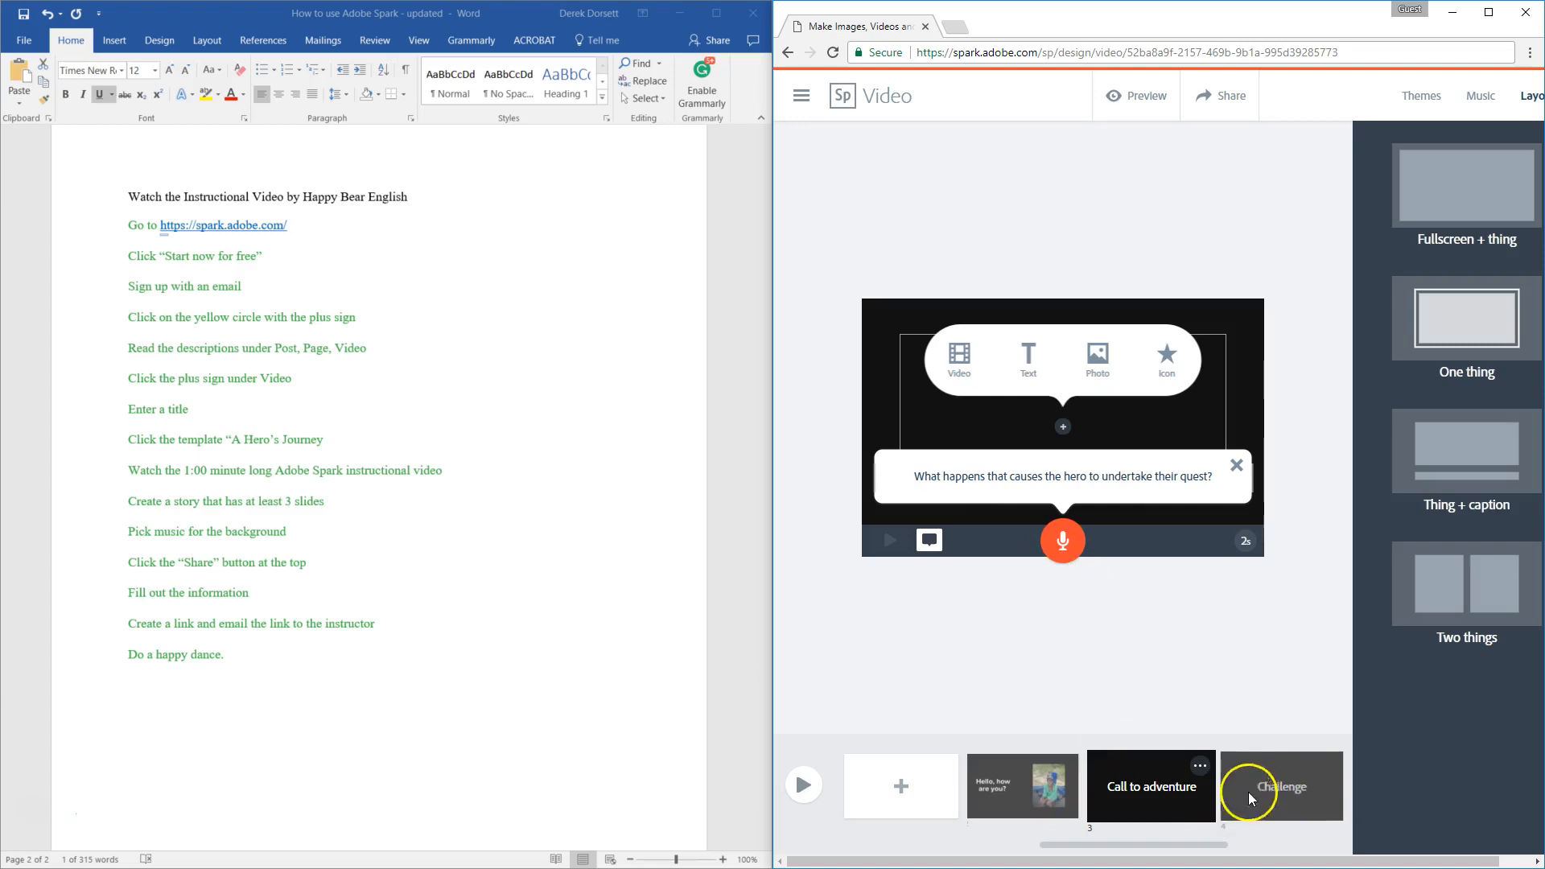
Step: Try to play the whole video in the preview player twice, returning to the slide editor each time
left_click(804, 786)
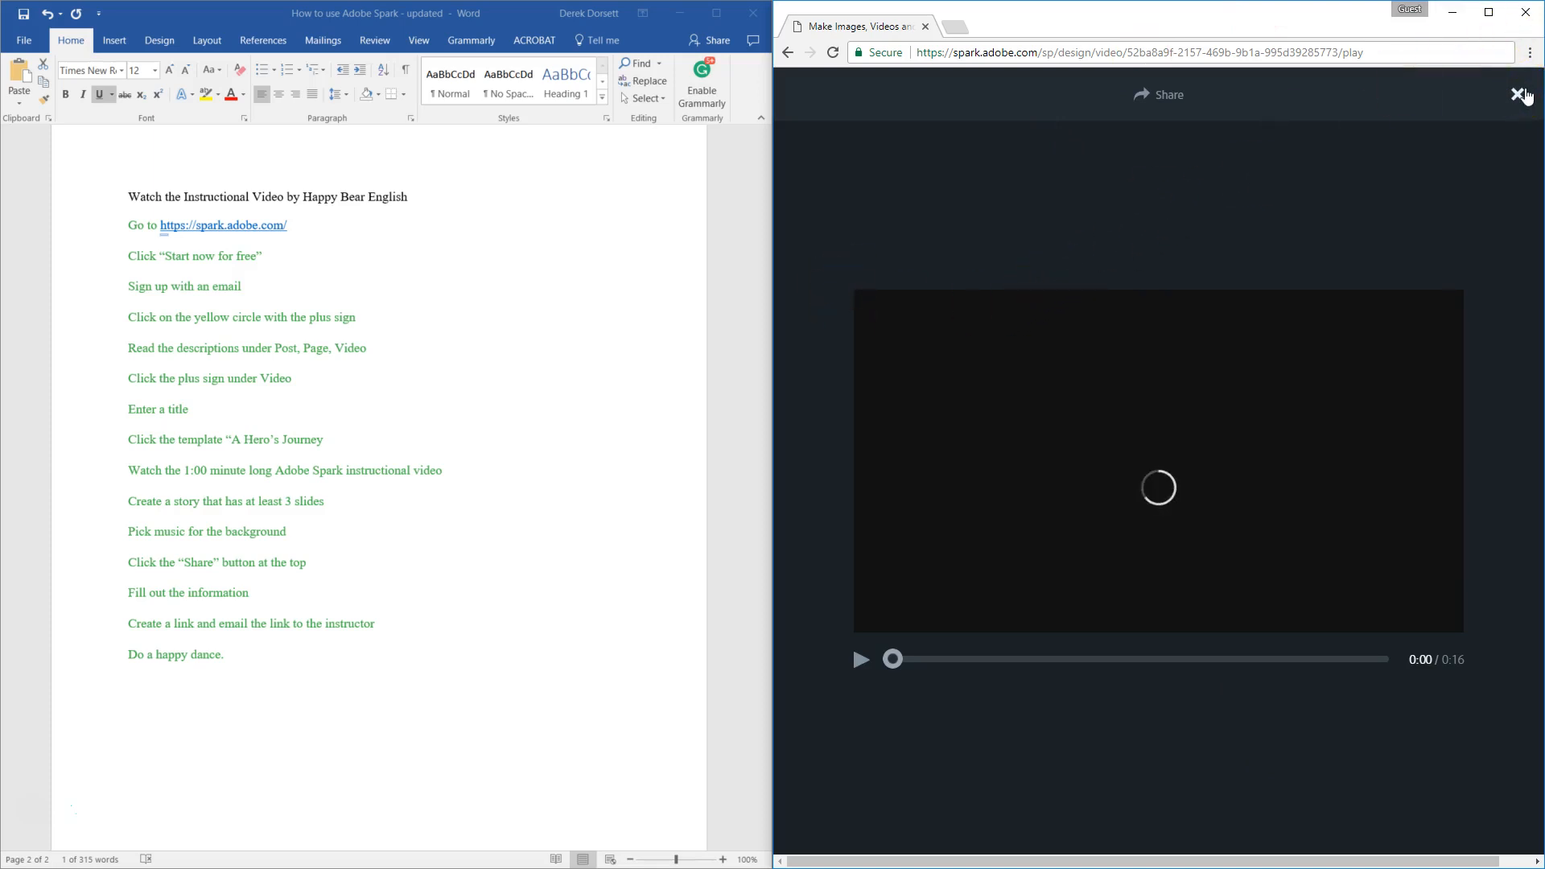
left_click(1518, 94)
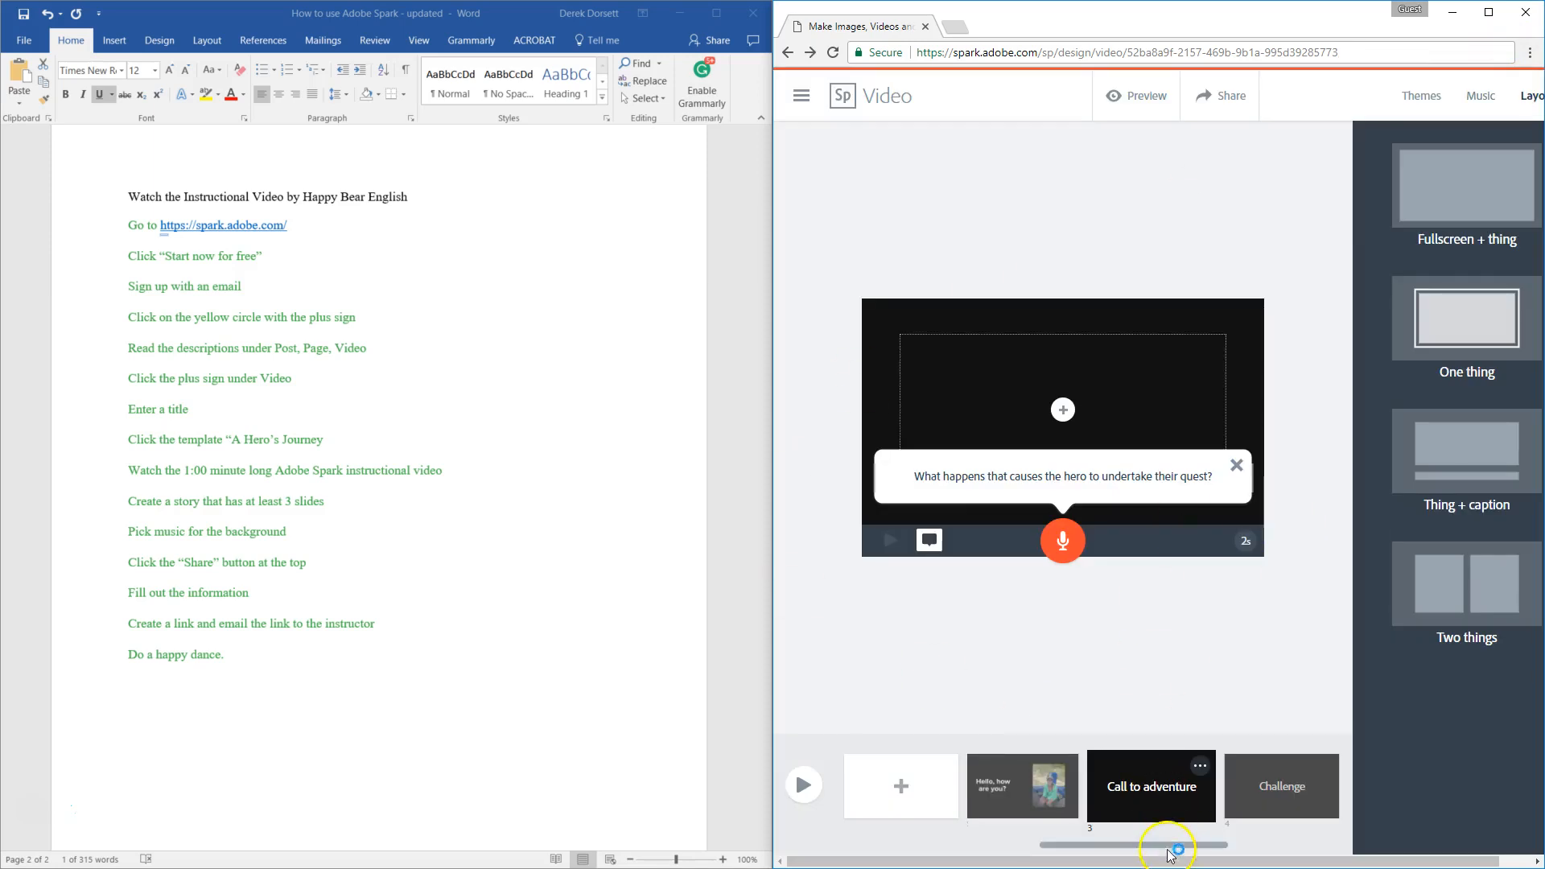
left_click_drag(1175, 862, 1126, 837)
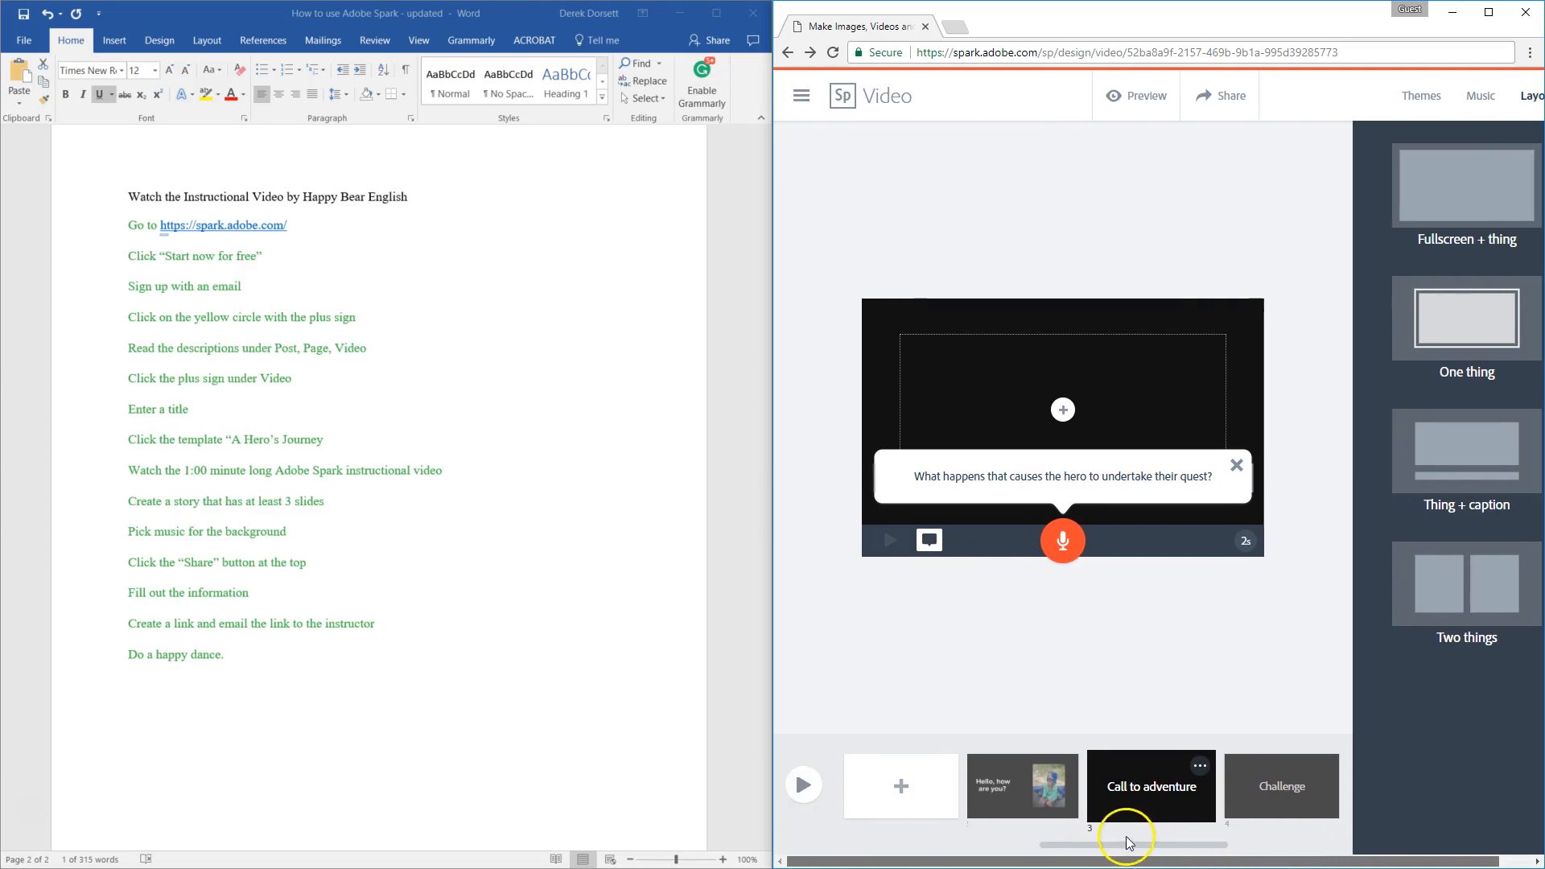
left_click(803, 799)
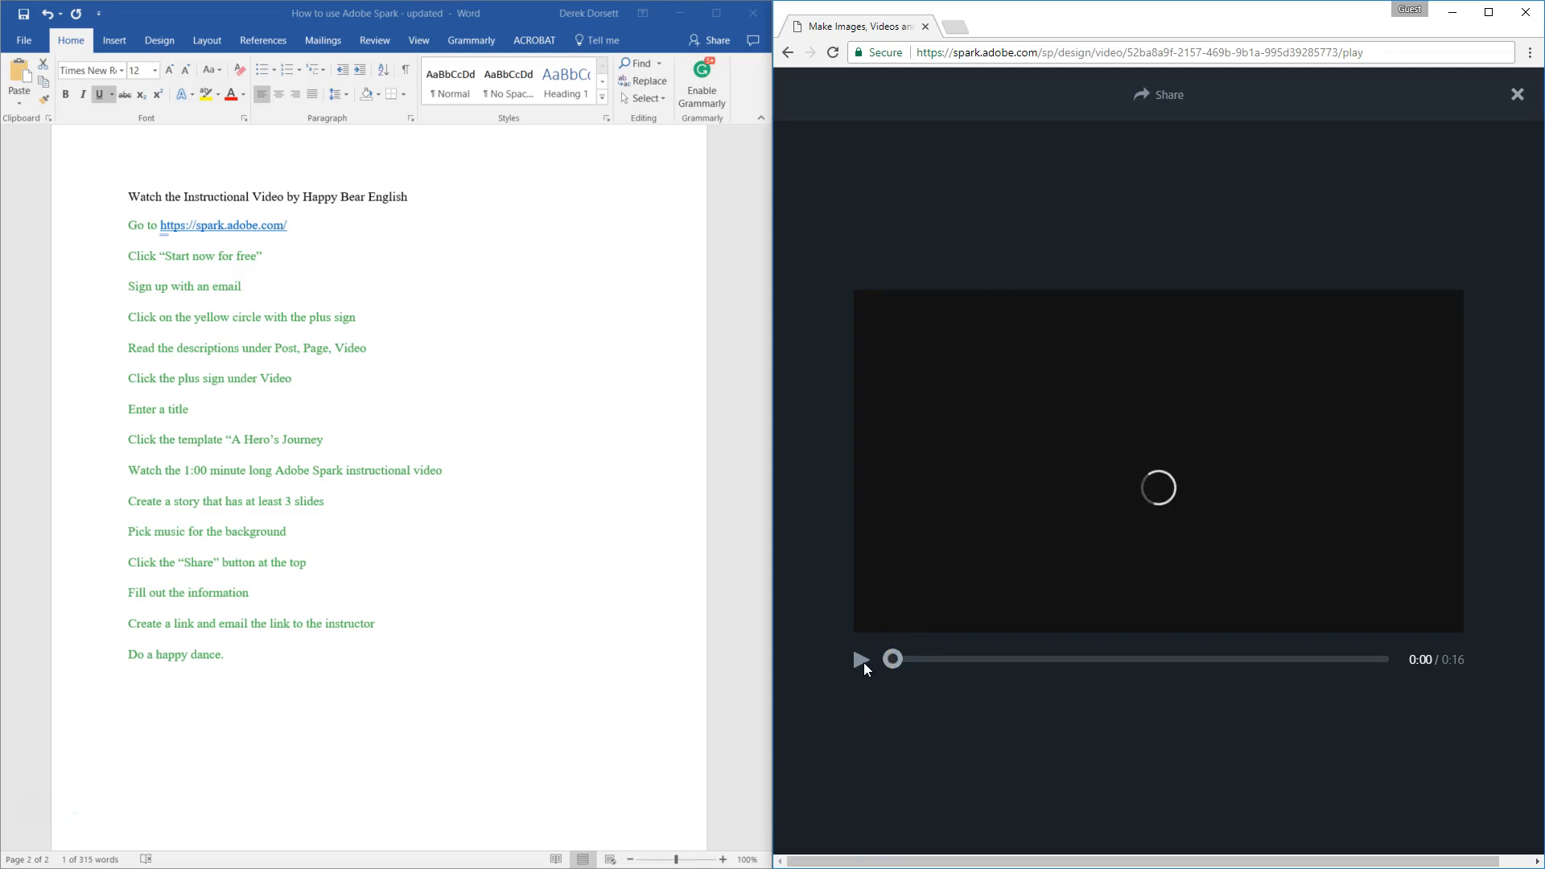
left_click(1520, 103)
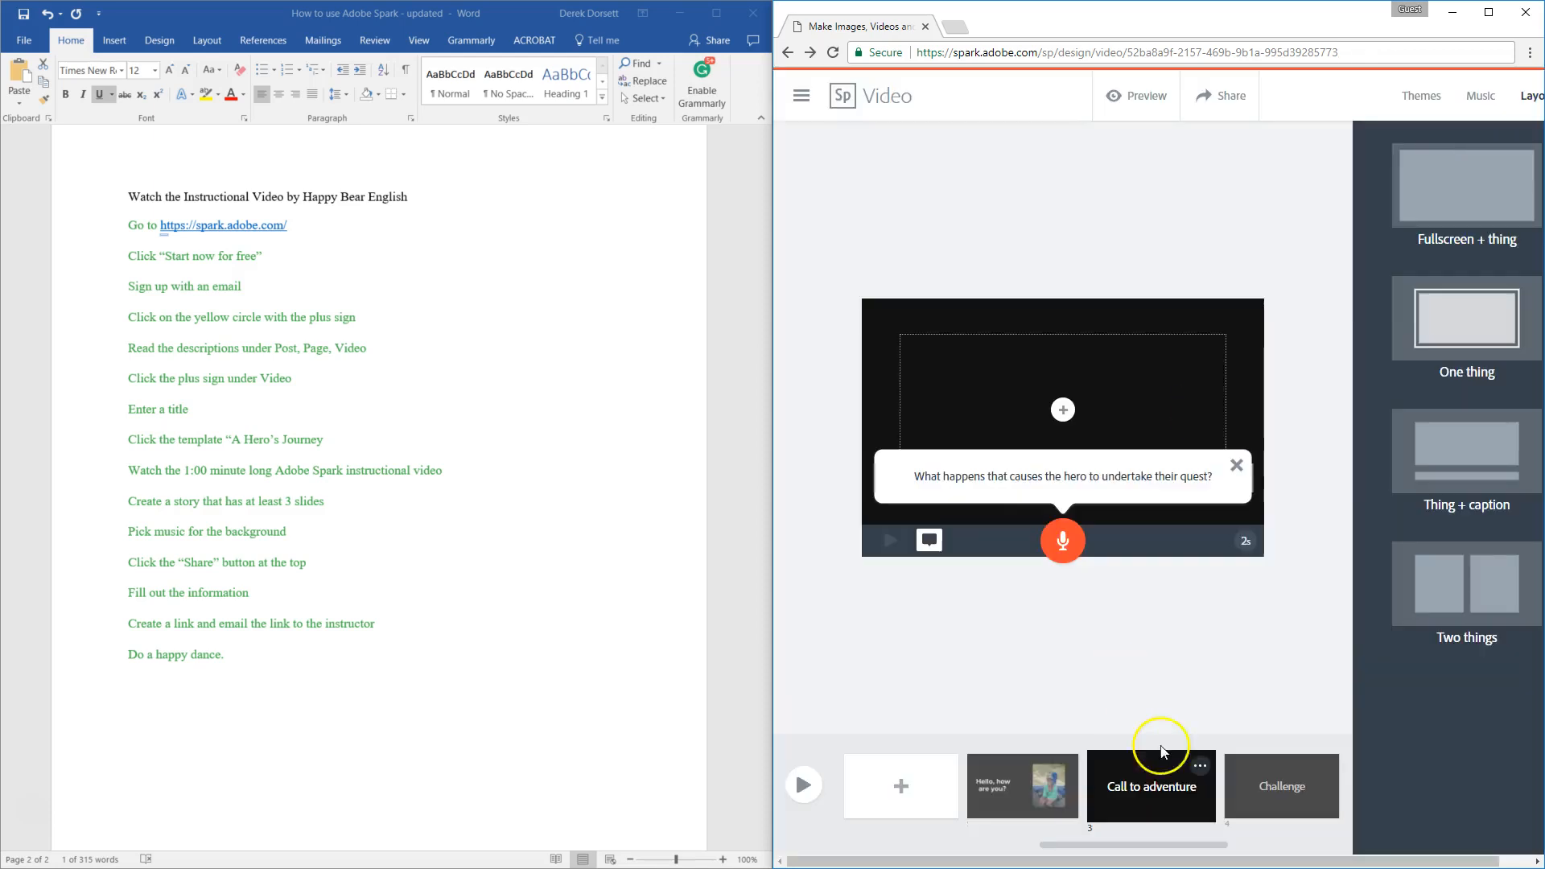
Step: Browse the video themes, try the Lights theme, and switch to the Flight theme
left_click_drag(1178, 861, 1348, 861)
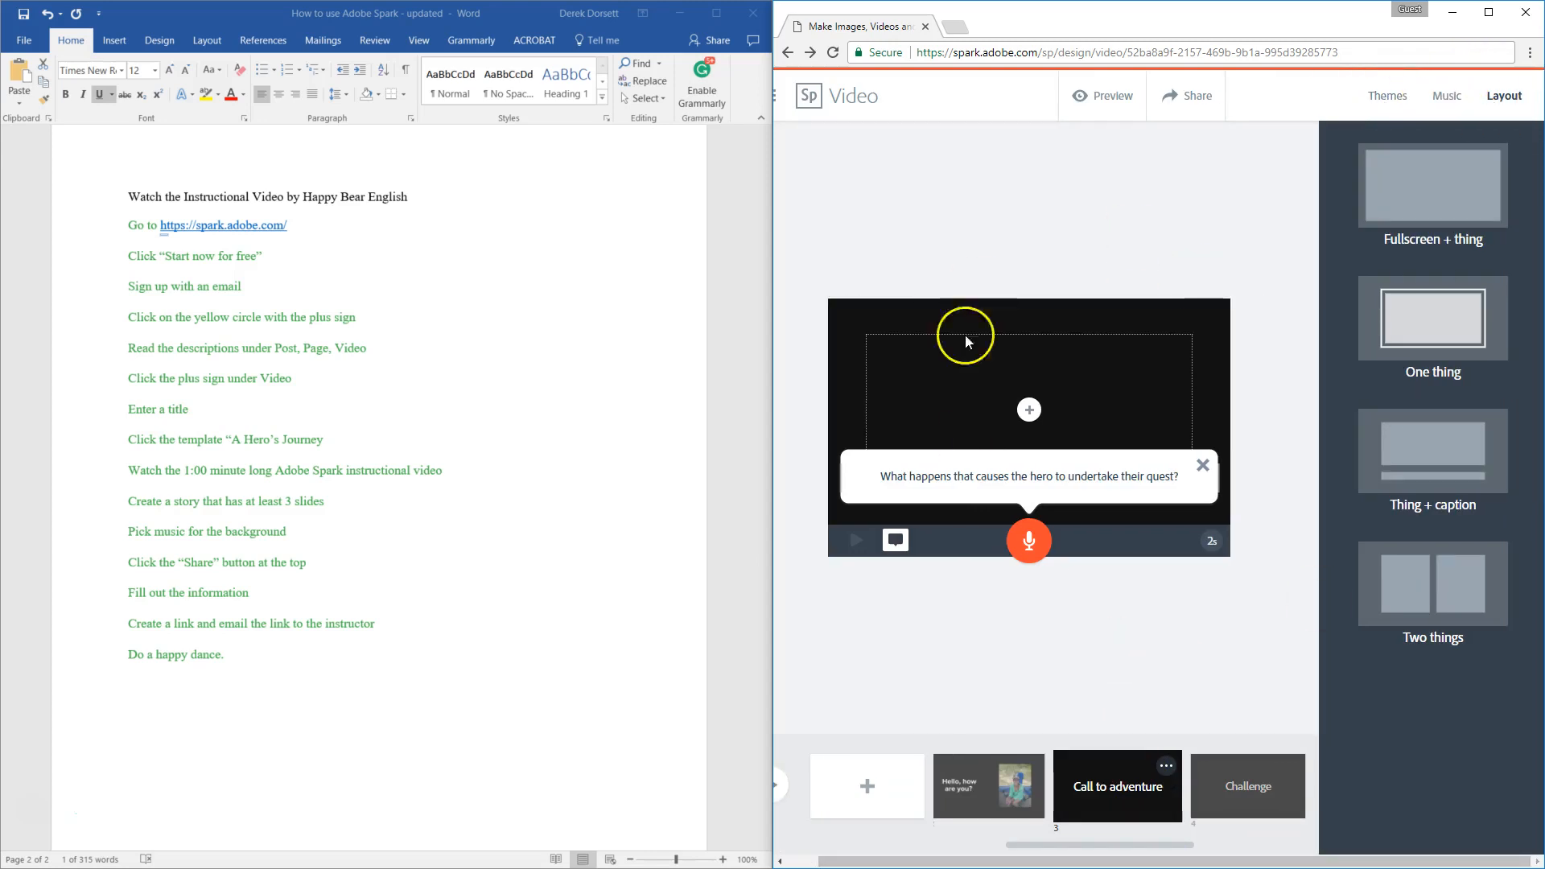
left_click(1392, 105)
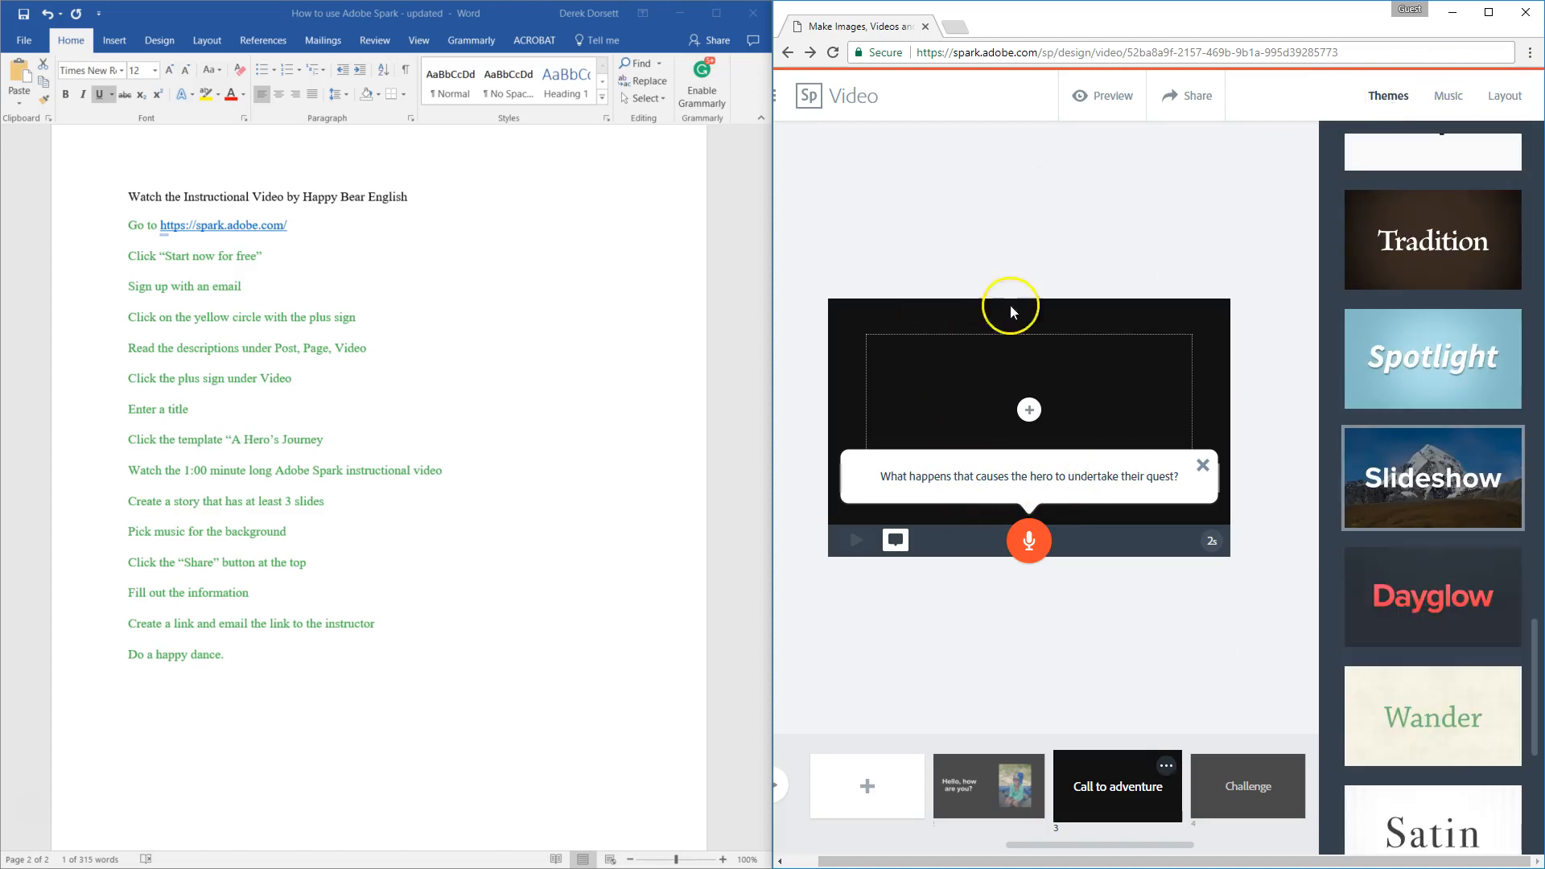
scroll(1437, 394, "up", 5)
left_click(1437, 294)
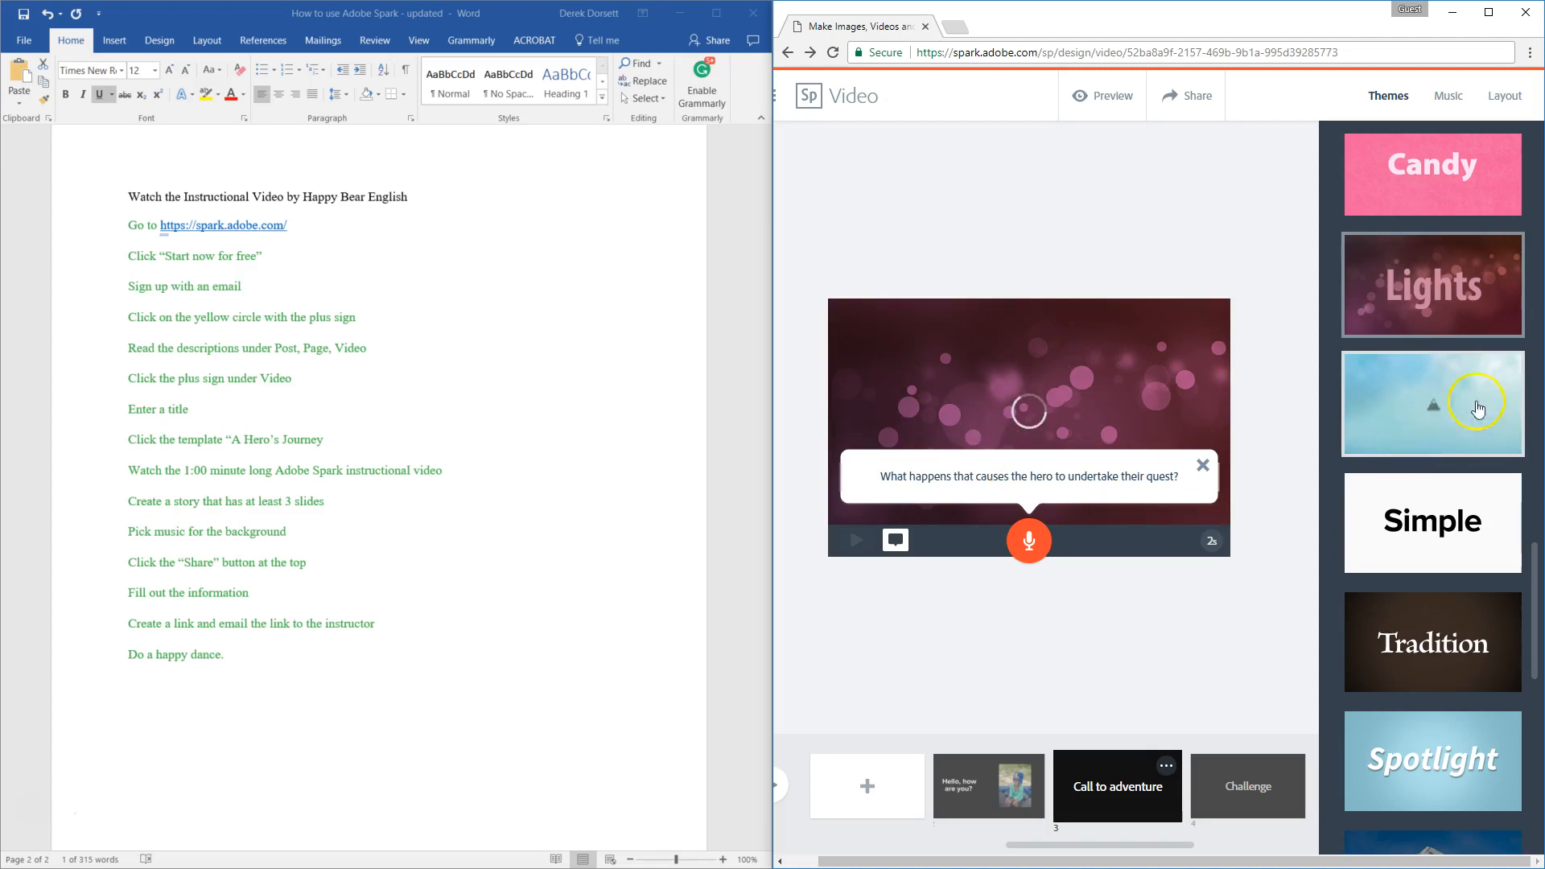
left_click(1414, 440)
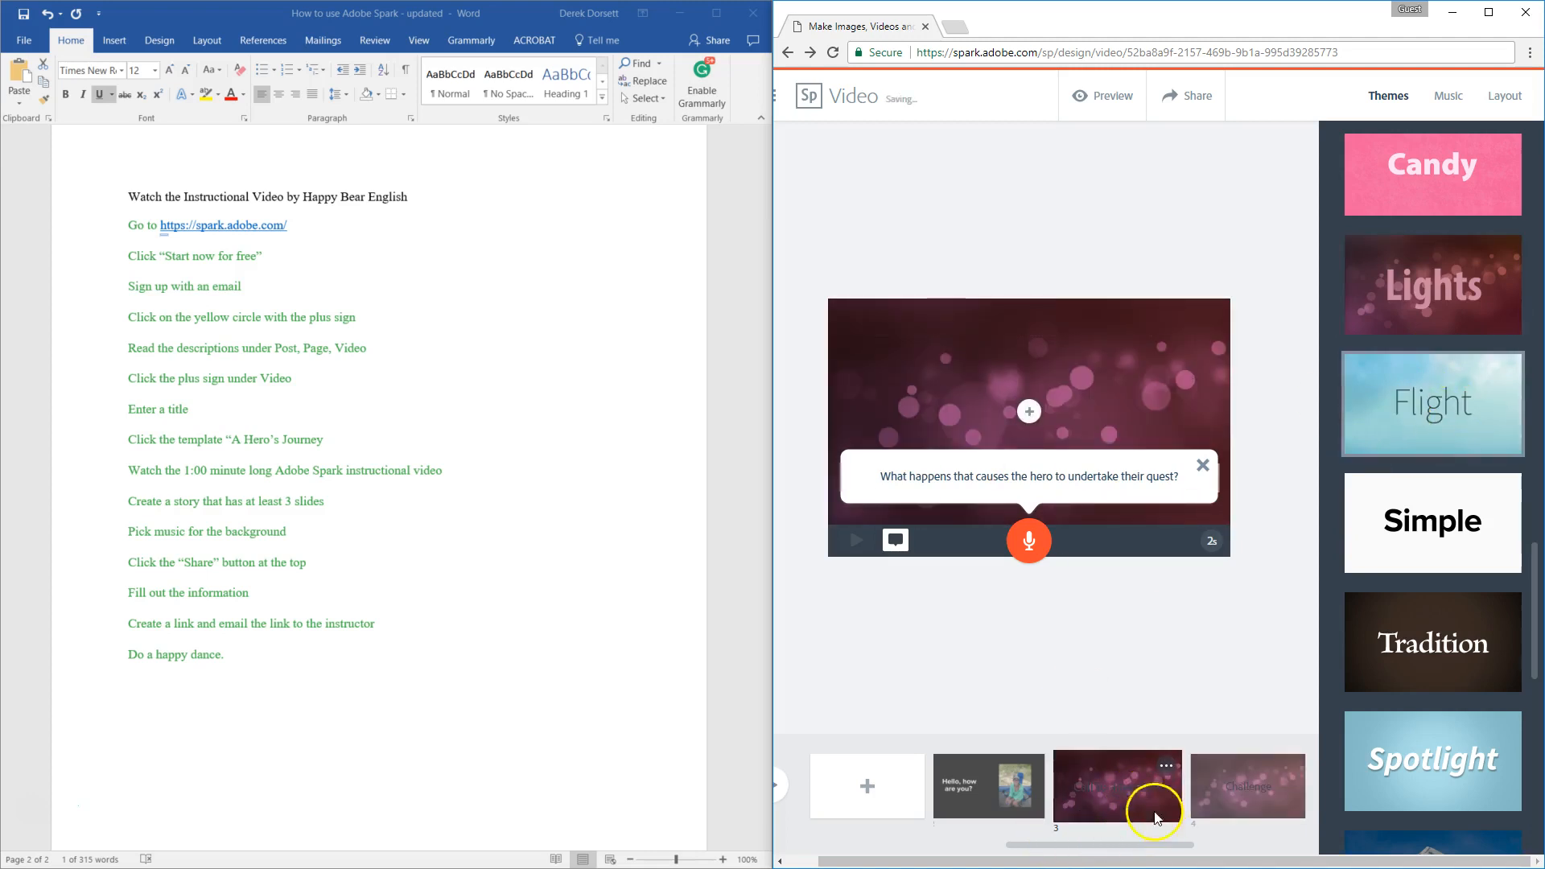